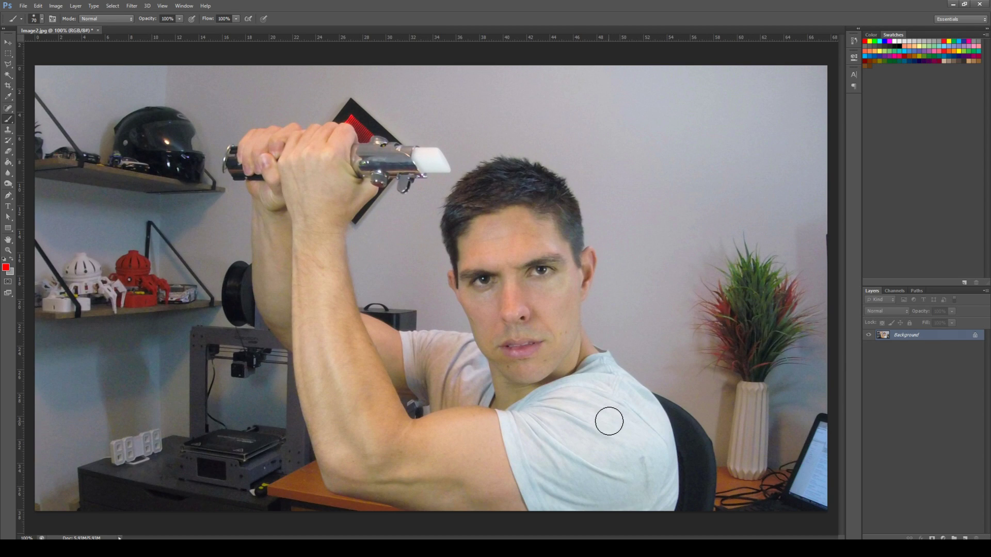
- Duplicate the Background layer and delete the original locked layer
key(ctrl+minus)
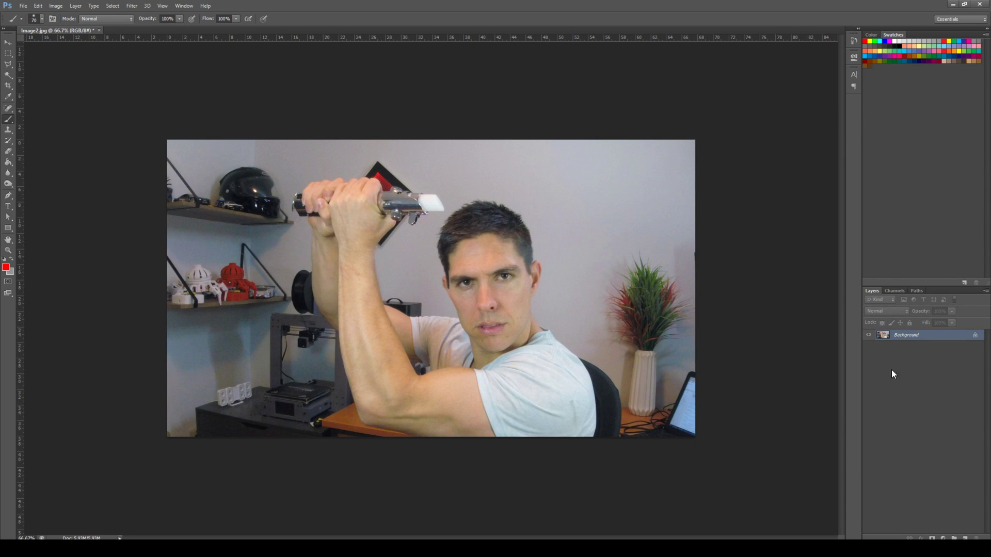
drag(919, 338, 964, 536)
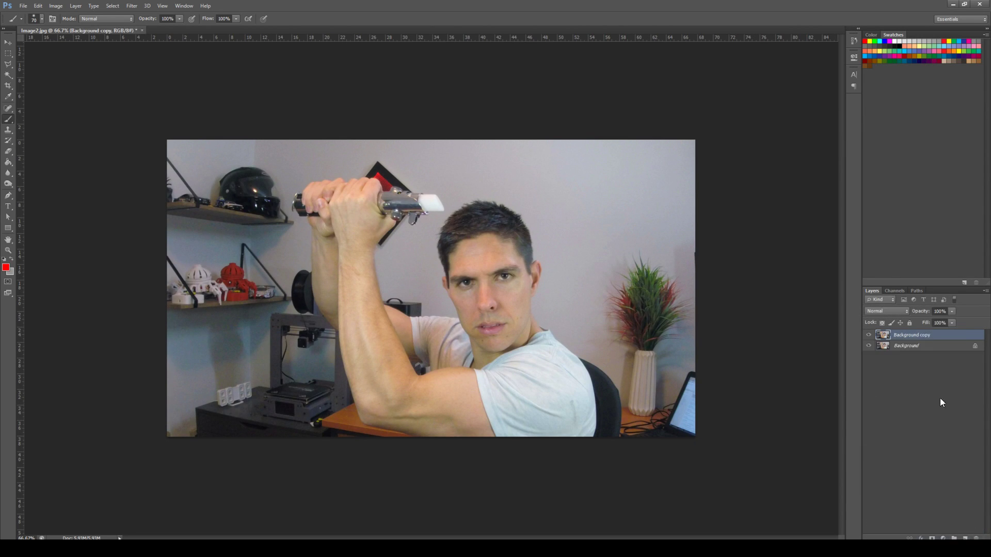
drag(926, 348, 975, 536)
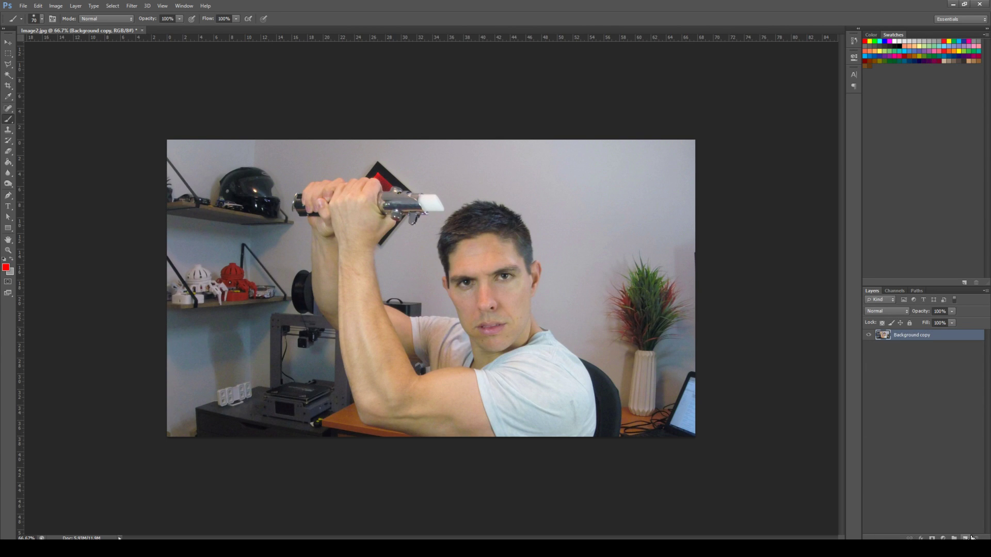
- Add an empty layer and prepare a soft white 70 px brush with 0% hardness
click(966, 538)
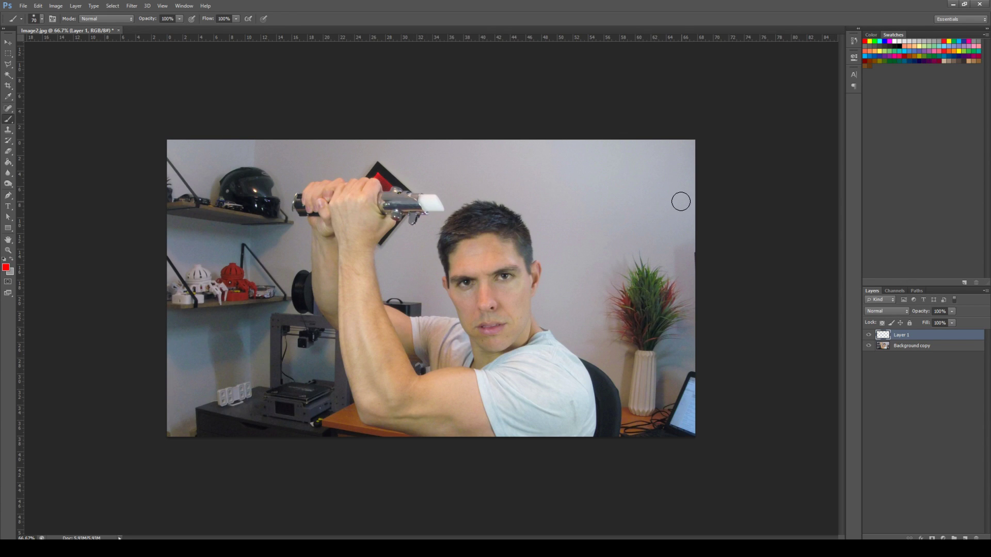
click(4, 259)
click(12, 259)
click(41, 20)
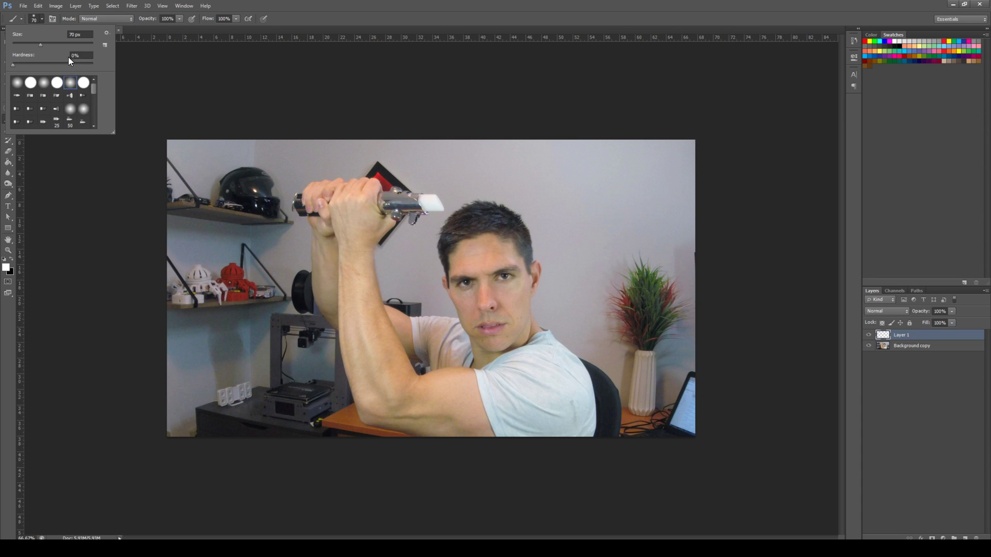
click(336, 97)
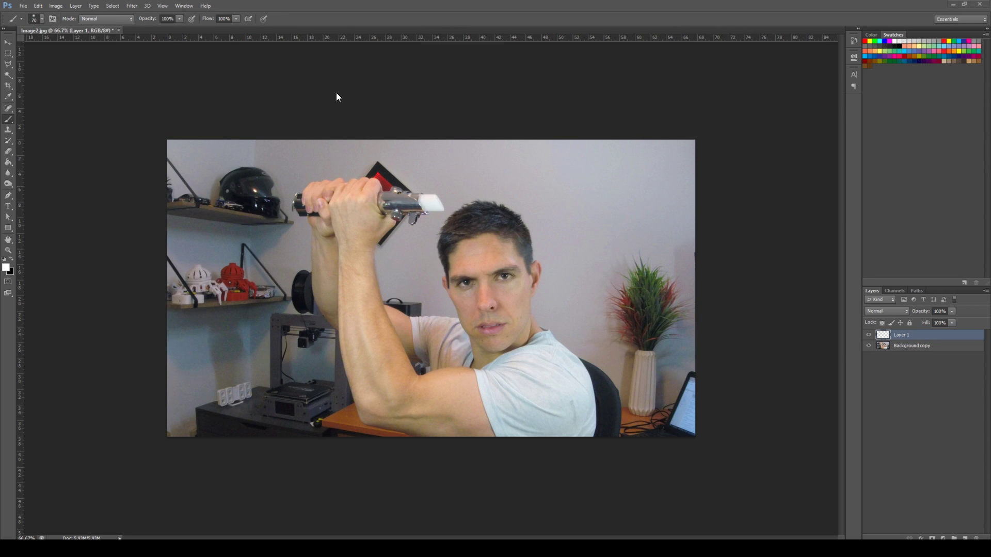
- Paint a straight white blade from the hilt's tip past the photo's right edge with the 70 px brush
key(bracketleft)
key(bracketleft)
key(bracketleft)
key(bracketright)
key(bracketright)
key(bracketright)
key(bracketright)
key(bracketright)
key(bracketleft)
key(bracketleft)
click(428, 203)
shift+click(718, 203)
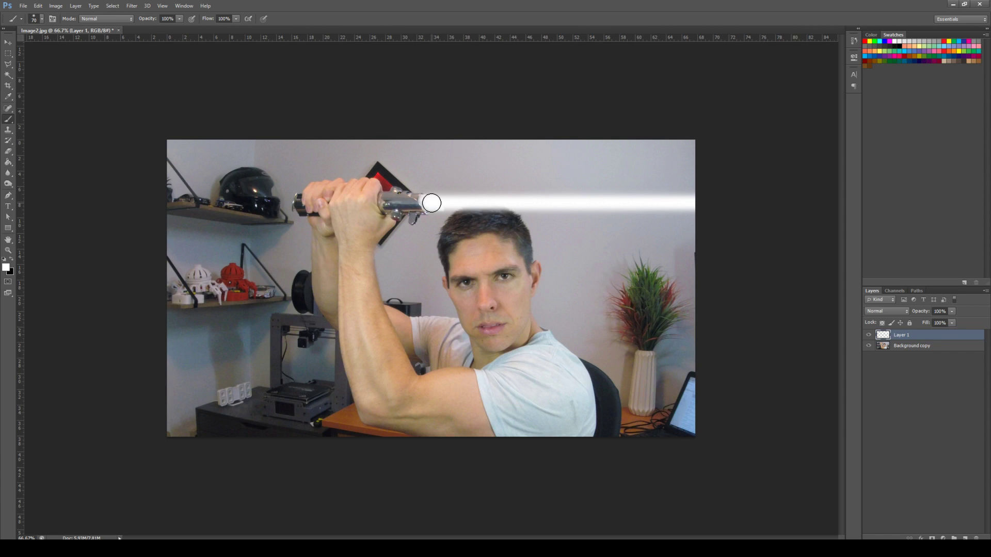
- Thicken the white blade with a second straight stroke along its length using a 90 px brush
key(bracketright)
key(bracketright)
drag(432, 202, 703, 201)
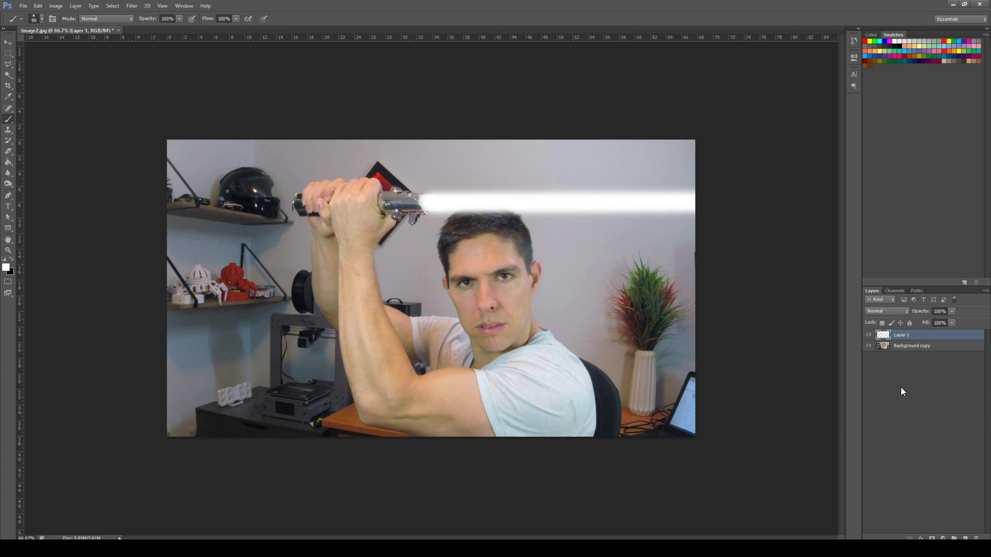
- Give the blade layer an Outer Glow effect coloured pure red, ff0000
click(921, 539)
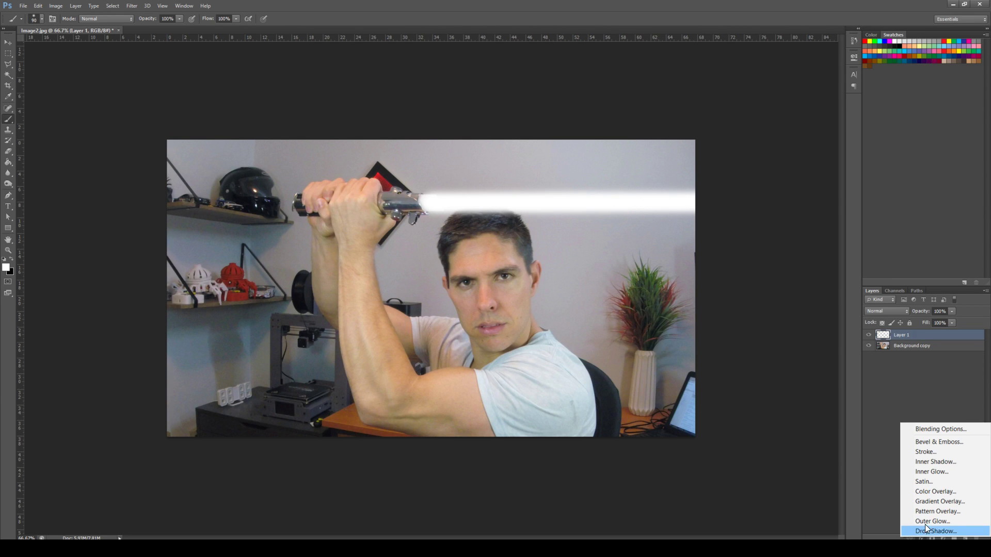
click(926, 523)
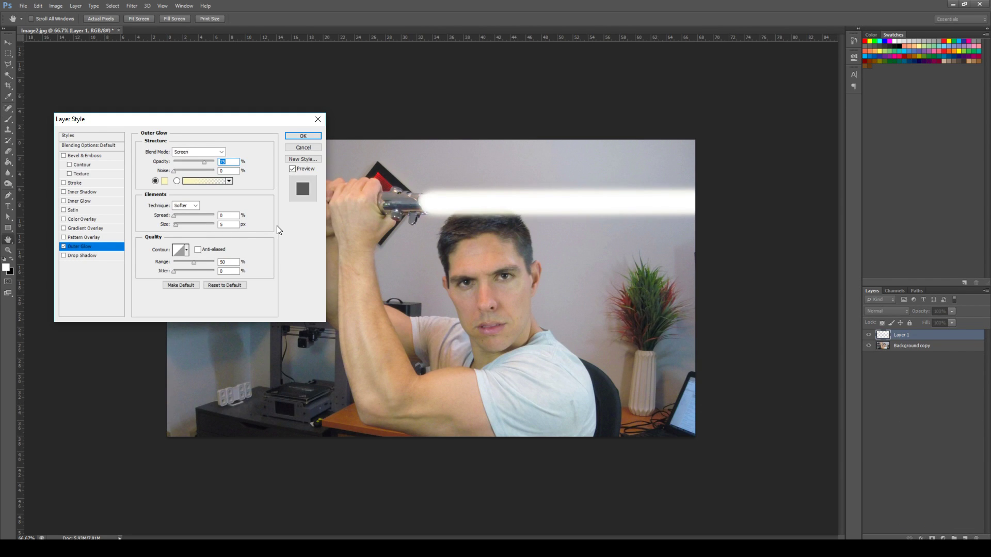
click(164, 181)
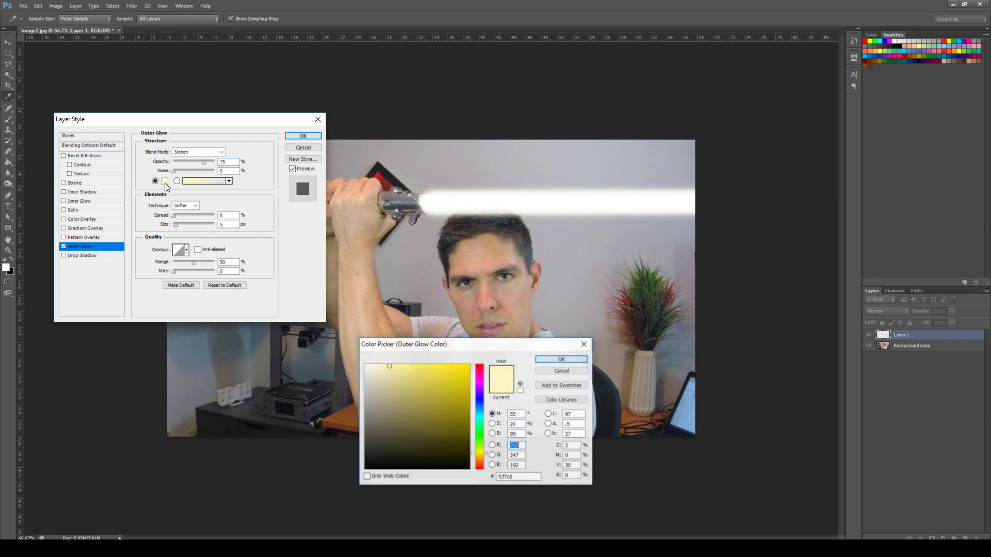
mouse_move(479, 372)
mouse_down()
mouse_move(484, 353)
mouse_move(477, 360)
mouse_up()
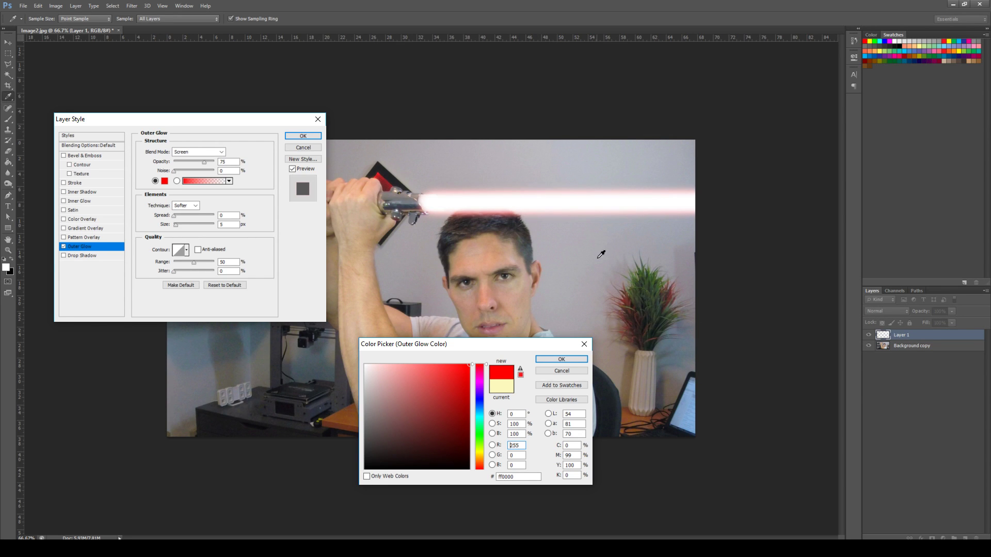
click(562, 360)
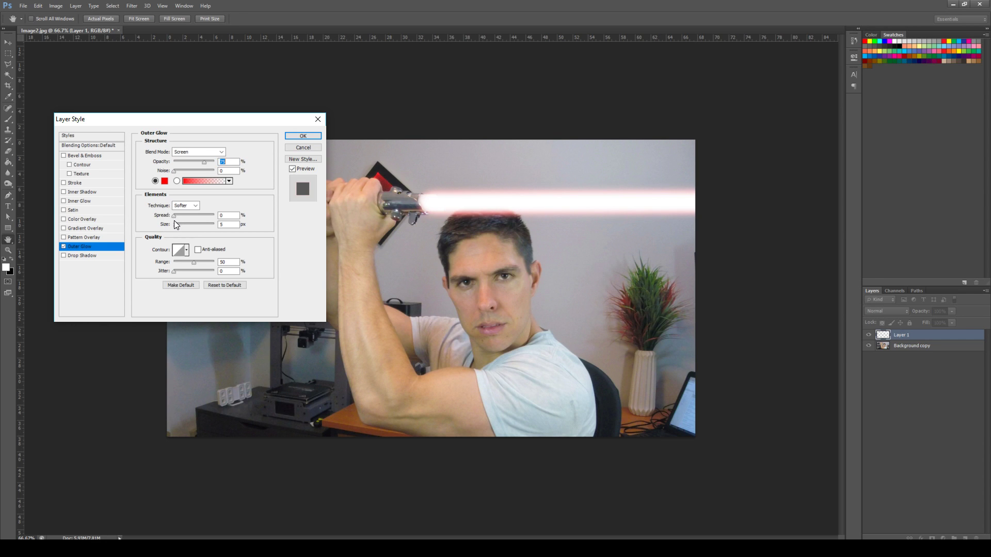
- Set the outer glow's spread to 6%, size to 81 px and opacity to about 94%, and apply it
drag(175, 223, 179, 223)
drag(187, 222, 171, 216)
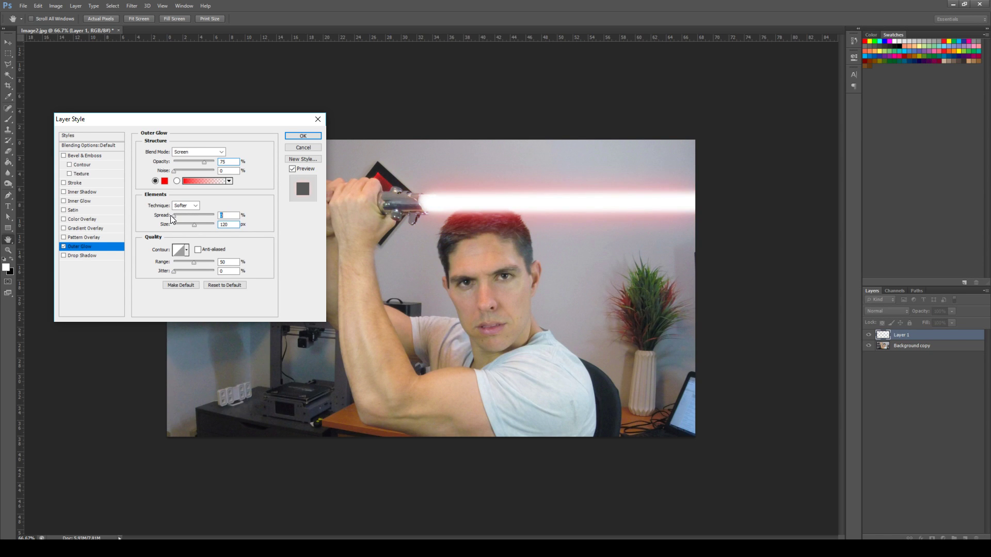
drag(173, 216, 181, 215)
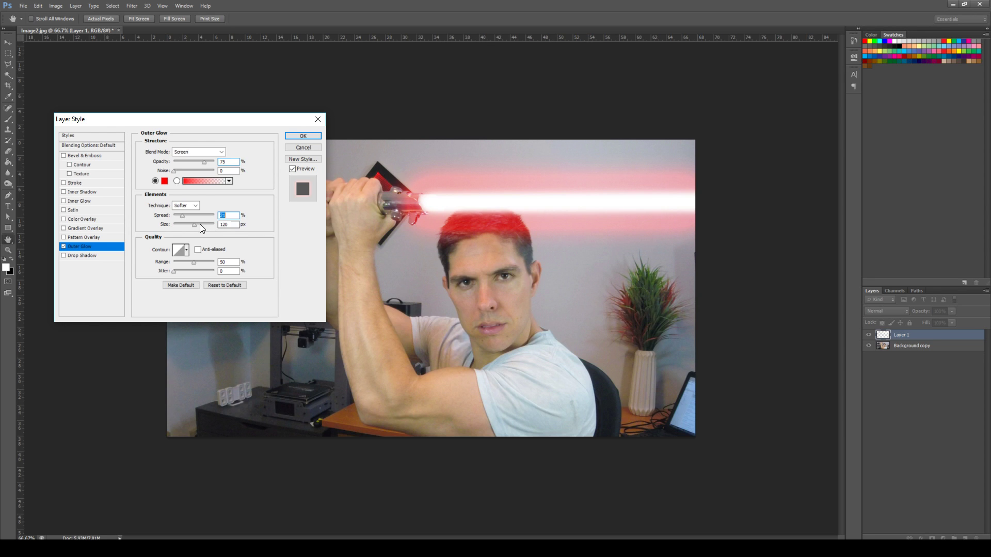
mouse_move(192, 224)
mouse_down()
mouse_move(173, 222)
mouse_move(203, 216)
mouse_move(172, 215)
mouse_move(188, 224)
mouse_up()
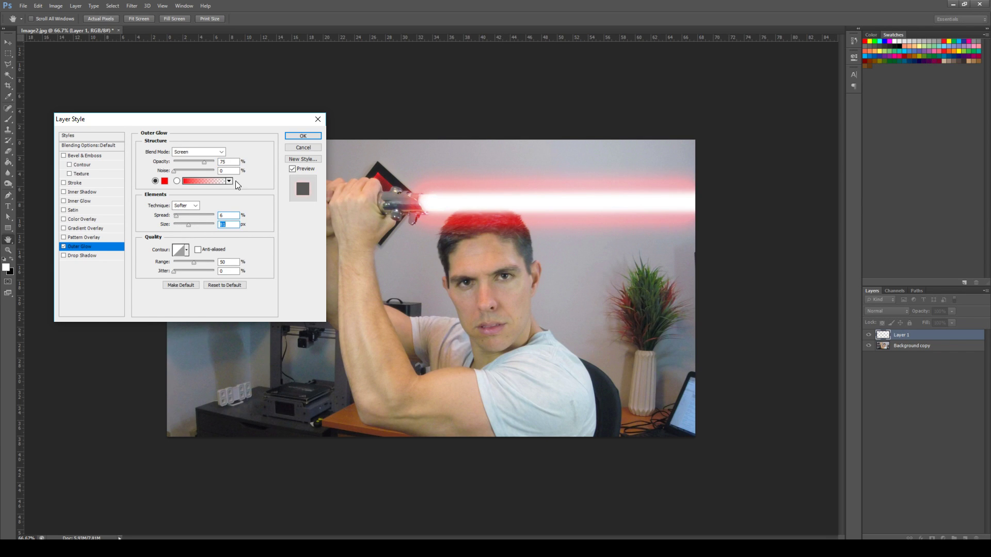
drag(204, 162, 216, 163)
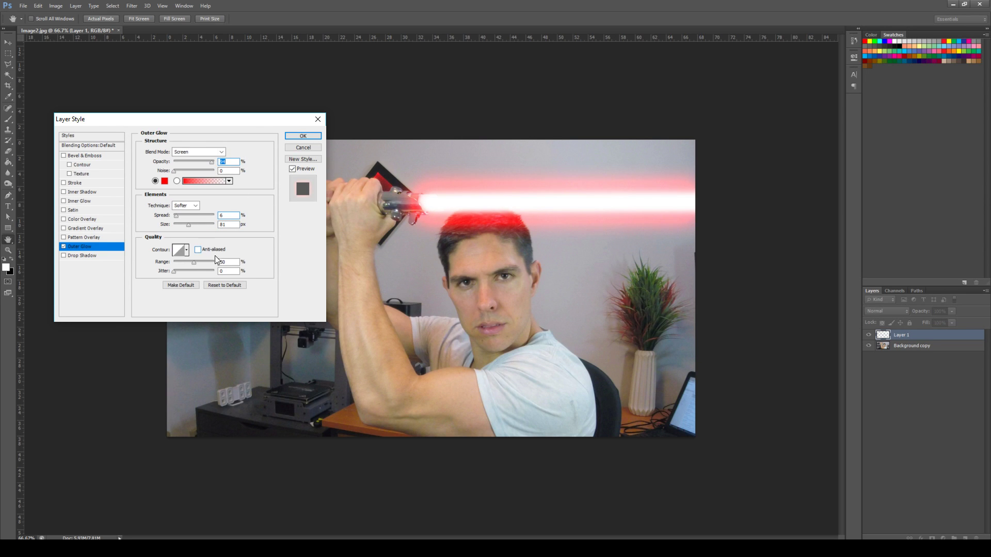
click(303, 136)
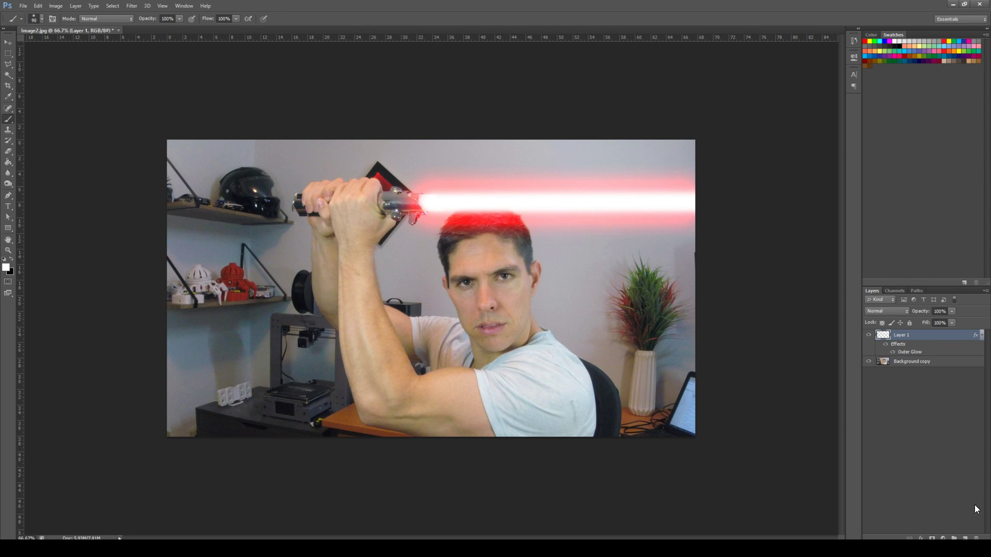
- Add a new layer, renaming the blade layer "lightsaber" and the new one "red glow"
click(969, 538)
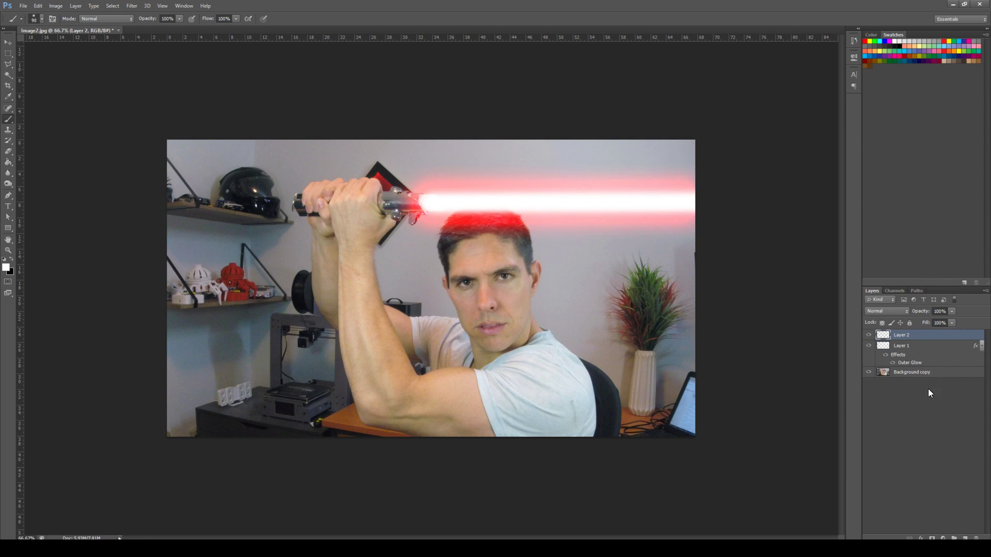
click(900, 346)
double_click(900, 346)
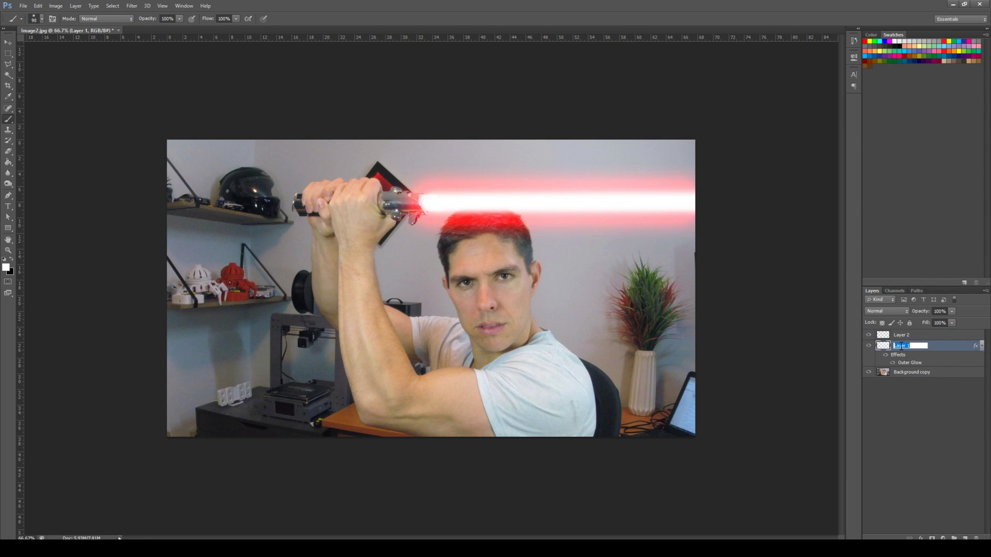
text(lightsaber)
key(Return)
double_click(902, 335)
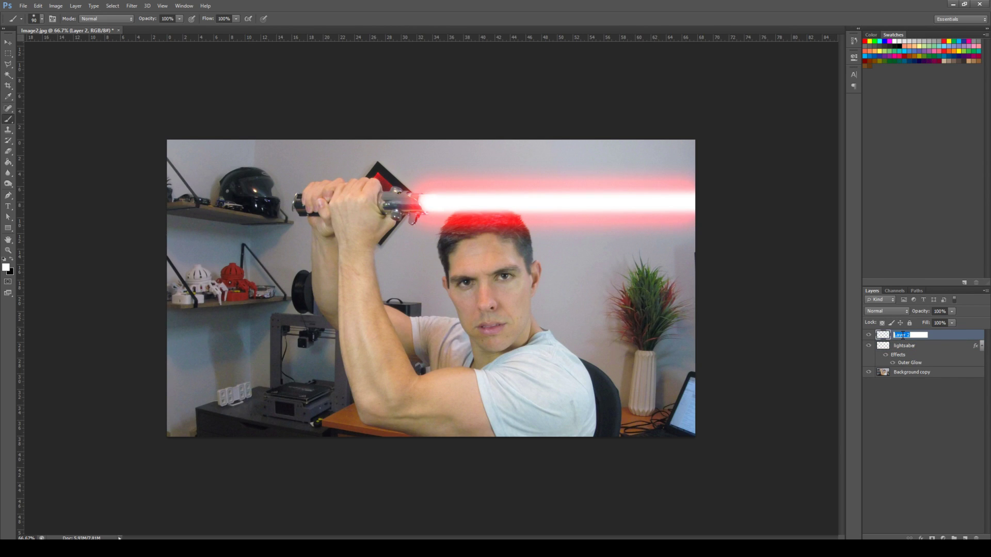
text(redglow)
key(Return)
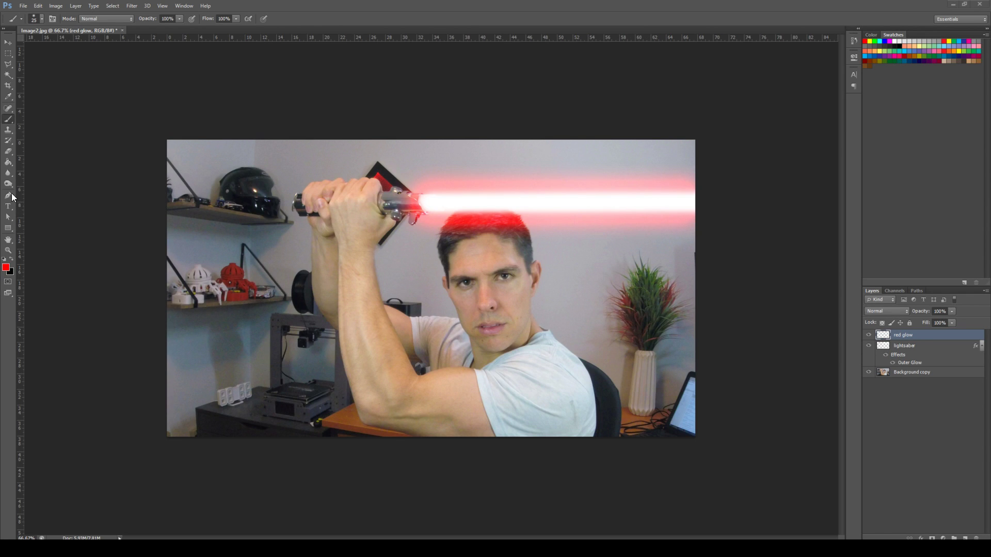
- Paint a red stroke at 50% flow from the shirt's shoulder along the front arm's inner edge to the wrist
click(42, 19)
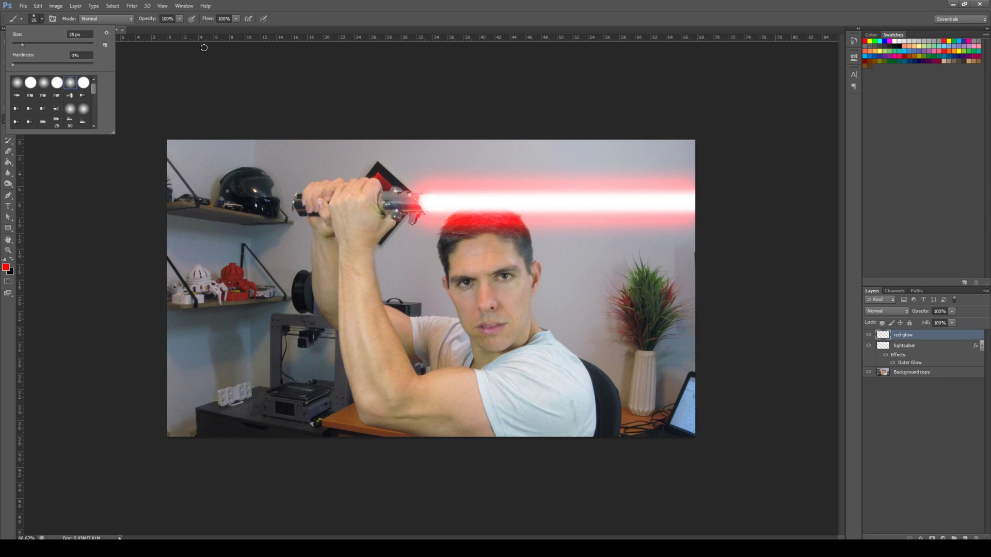
click(315, 5)
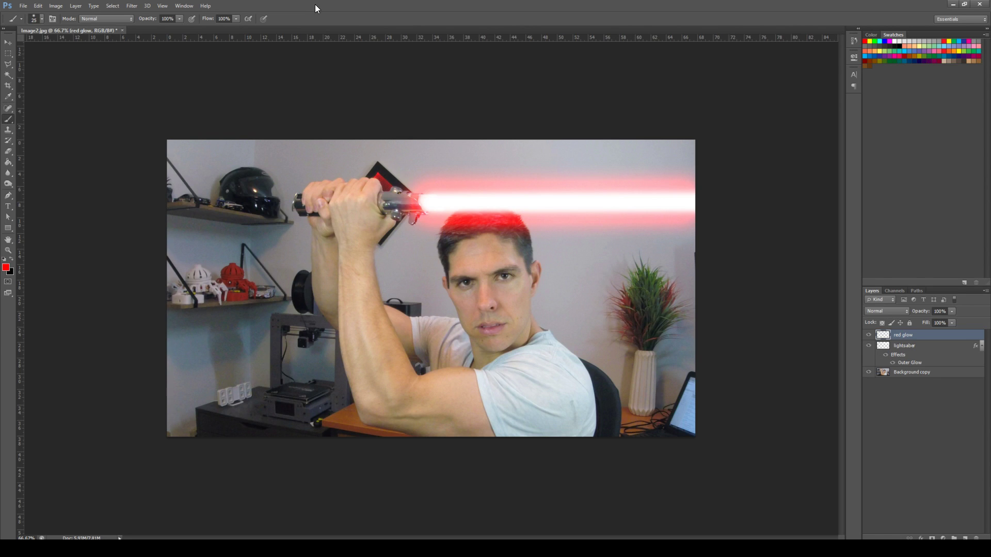
click(235, 19)
click(307, 4)
key(bracketright)
key(bracketright)
key(bracketright)
key(bracketright)
key(bracketright)
key(bracketright)
key(bracketright)
key(bracketright)
key(bracketleft)
key(bracketleft)
key(bracketleft)
mouse_move(581, 402)
mouse_down()
mouse_move(551, 353)
mouse_move(478, 378)
mouse_move(408, 382)
mouse_move(364, 274)
mouse_move(384, 219)
mouse_up()
- Extend the red paint over the front hand and wrist with a smaller 60 px brush
key(bracketleft)
key(bracketleft)
drag(371, 173, 363, 249)
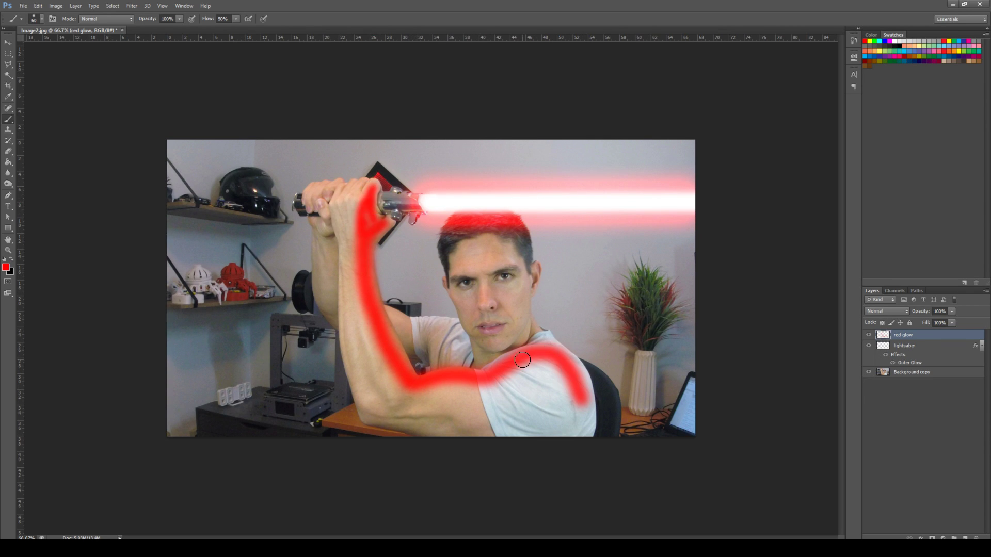
- Widen the red on the shirt's shoulder and paint red along the rear upper arm and sleeve
key(bracketright)
key(bracketright)
key(bracketright)
key(bracketright)
key(bracketright)
key(bracketleft)
key(bracketleft)
key(bracketleft)
key(bracketleft)
mouse_move(416, 321)
mouse_down()
mouse_move(465, 335)
mouse_move(385, 306)
mouse_up()
key(bracketright)
key(bracketright)
key(bracketright)
key(bracketright)
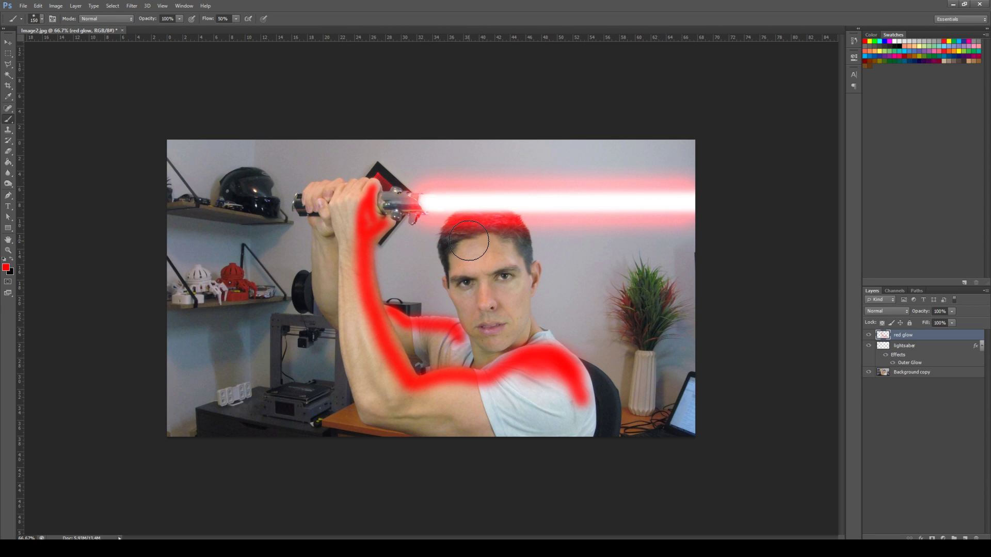
- Reduce the brush flow to 25% and paint soft red across the forehead with a 150 px brush
click(223, 18)
text(25)
mouse_move(461, 253)
mouse_down()
mouse_move(476, 231)
mouse_move(508, 248)
mouse_move(463, 241)
mouse_move(457, 250)
mouse_move(484, 269)
mouse_up()
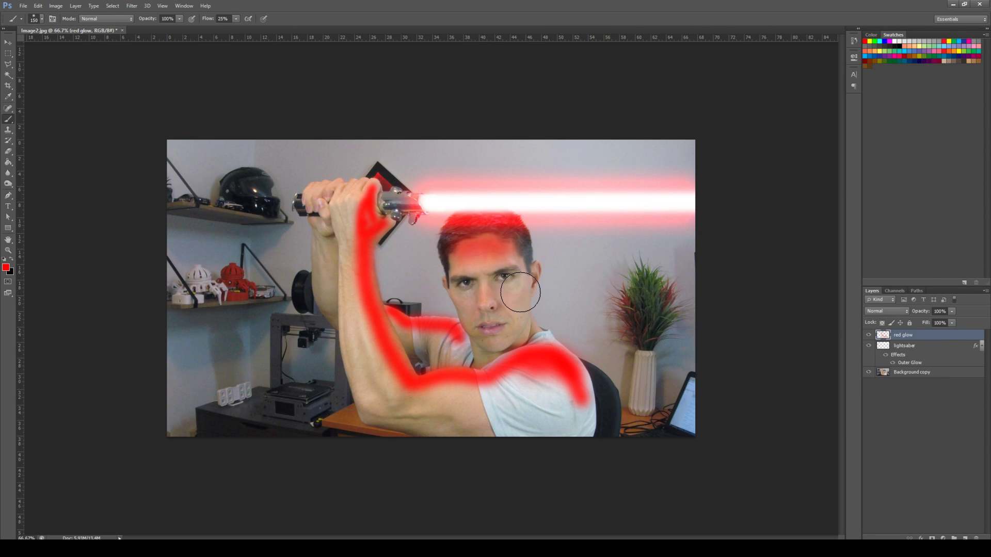
- Paint soft red patches under both eyes with a smaller brush
key(bracketleft)
key(bracketleft)
key(bracketleft)
key(bracketleft)
drag(516, 292, 465, 295)
key(bracketleft)
key(bracketleft)
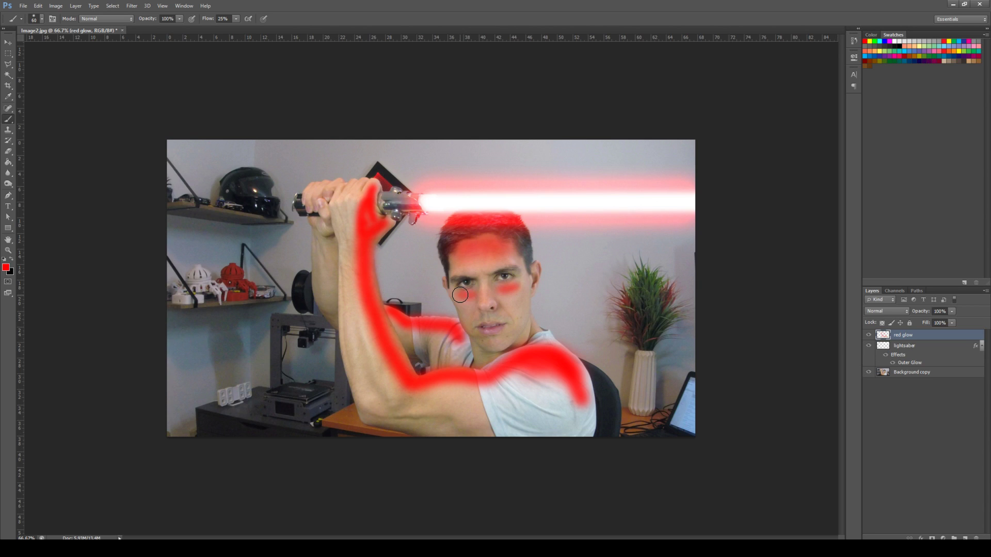
- Paint red along the collar and the outer edge of the shirt's shoulder and back with a small brush
key(bracketleft)
key(bracketleft)
drag(583, 375, 593, 429)
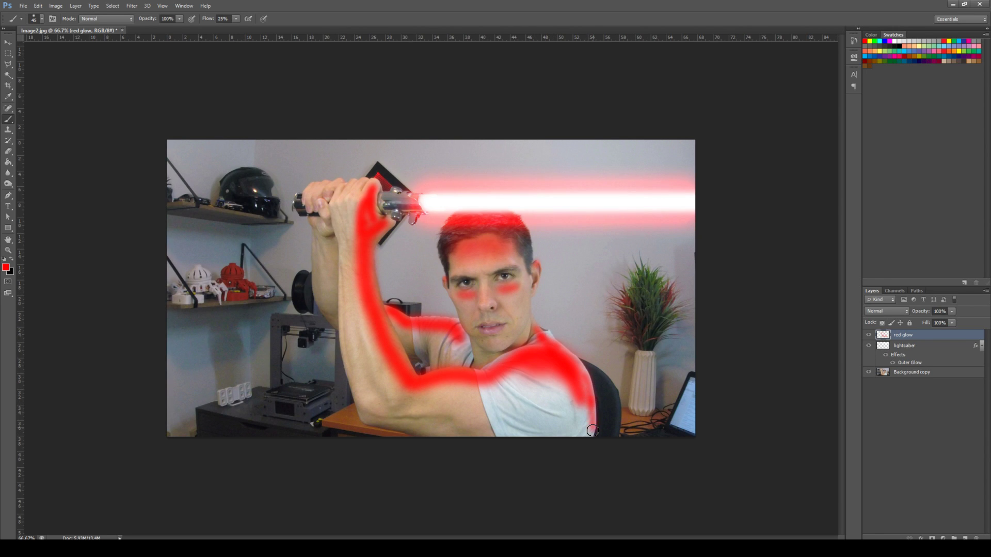
- Lower the brush flow to 10% and blend broad, faint red over the shirt's shoulder and the front upper arm
key(bracketright)
key(bracketright)
key(bracketright)
key(bracketright)
key(bracketright)
key(bracketright)
key(bracketright)
click(218, 18)
text(10)
key(Return)
key(bracketright)
key(bracketright)
key(bracketright)
key(bracketleft)
key(bracketleft)
mouse_move(558, 391)
mouse_down()
mouse_move(531, 377)
mouse_move(496, 382)
mouse_move(575, 407)
mouse_move(578, 426)
mouse_move(548, 384)
mouse_move(561, 397)
mouse_move(521, 381)
mouse_move(498, 389)
mouse_move(523, 381)
mouse_move(417, 402)
mouse_move(401, 389)
mouse_up()
key(bracketleft)
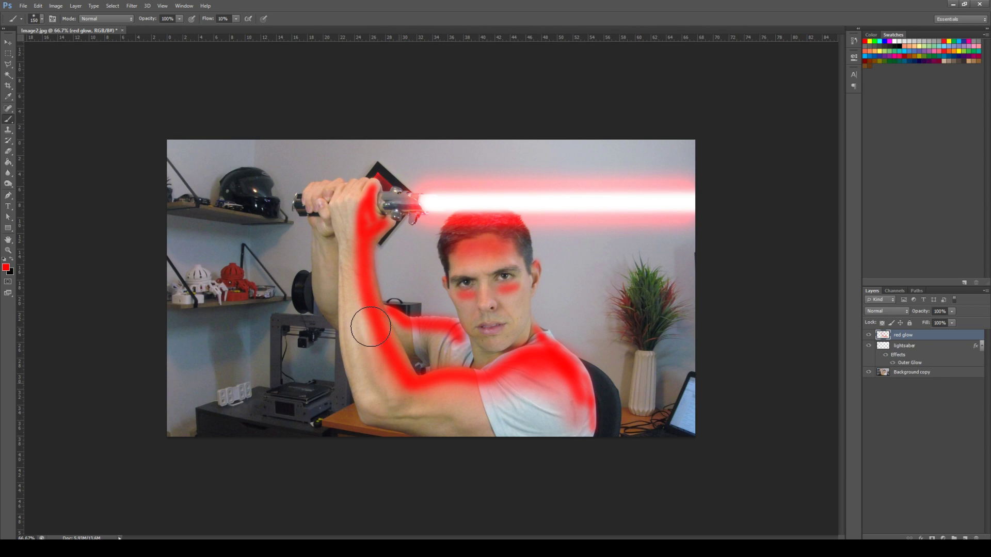
- Blend faint red over the rear upper arm and along the front forearm
mouse_move(406, 330)
mouse_down()
mouse_move(456, 344)
mouse_move(402, 312)
mouse_up()
key(bracketleft)
drag(353, 223, 365, 317)
- Add faint red to the rear forearm, the fingers and the shirt's outer edge with smaller brushes
key(bracketleft)
key(bracketleft)
key(bracketleft)
mouse_move(327, 243)
mouse_down()
mouse_move(334, 297)
mouse_move(333, 229)
mouse_up()
key(bracketleft)
key(bracketleft)
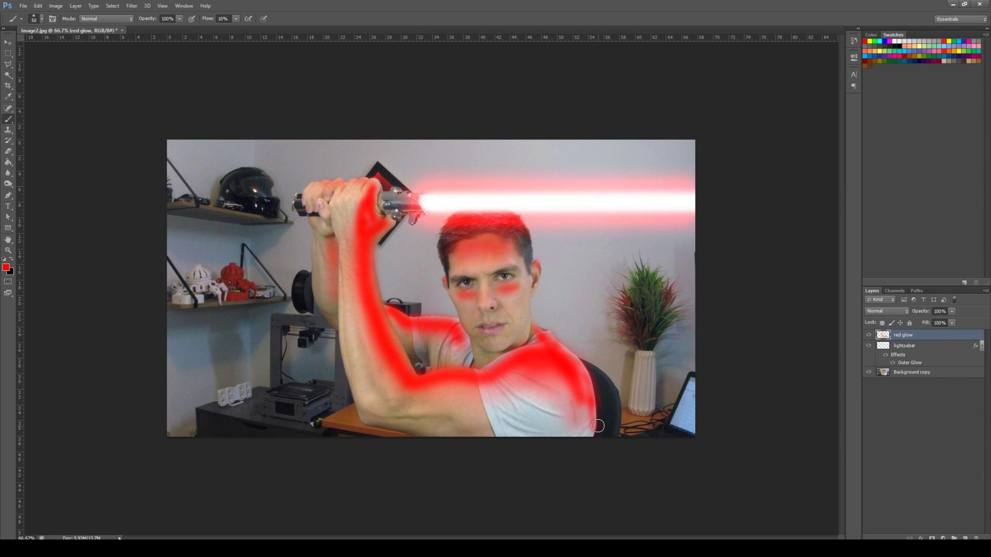
drag(598, 426, 586, 364)
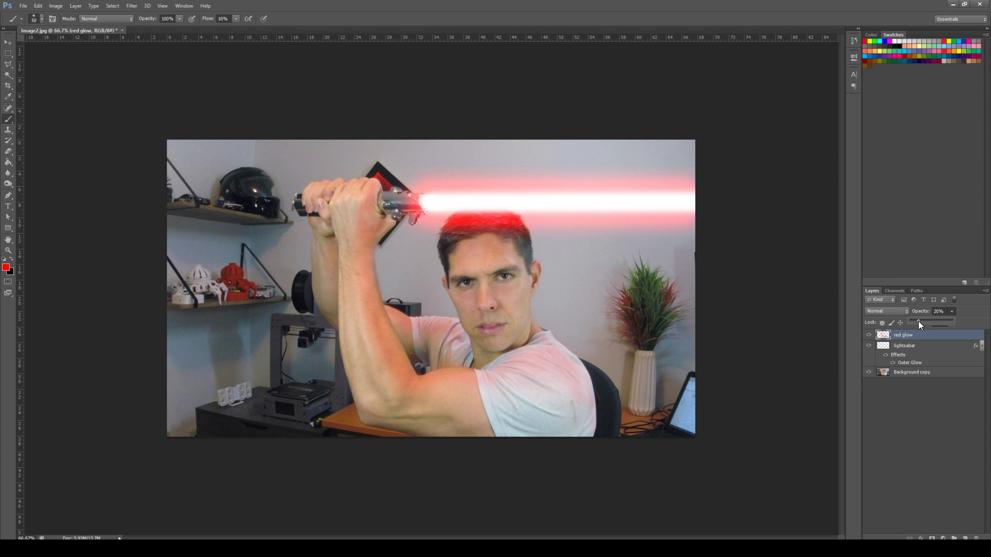
- Set the "red glow" layer to 100% opacity and its blend mode to Soft Light
drag(919, 321, 958, 321)
click(910, 337)
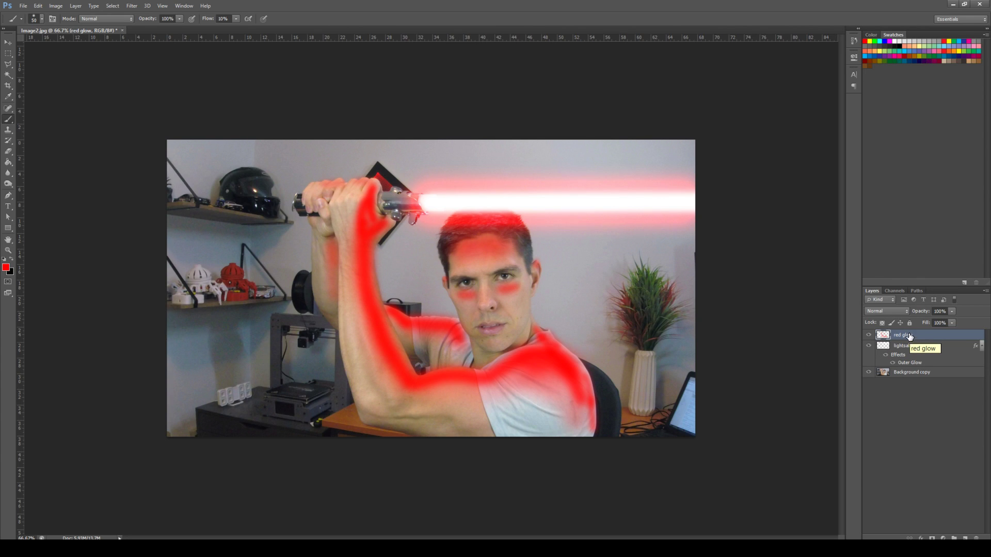
click(906, 311)
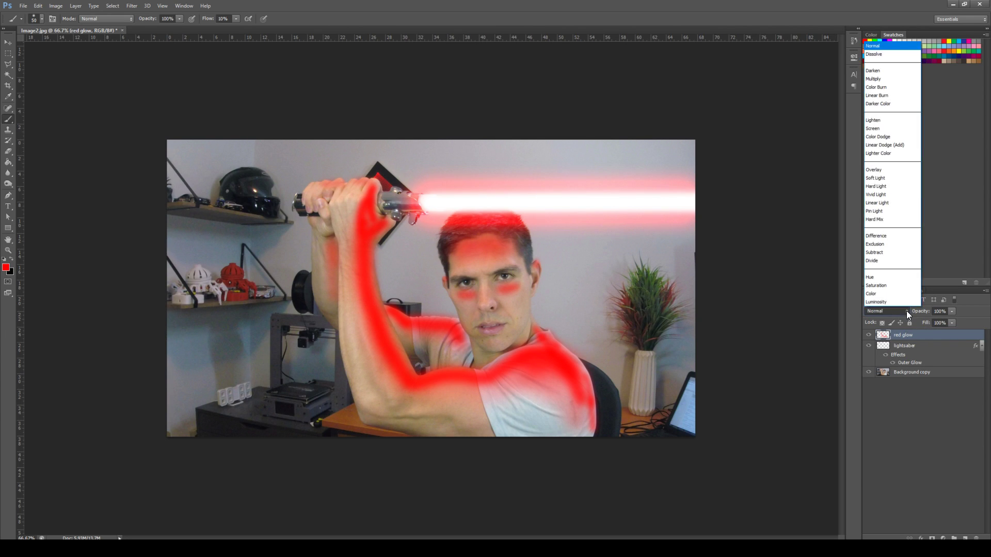
click(887, 178)
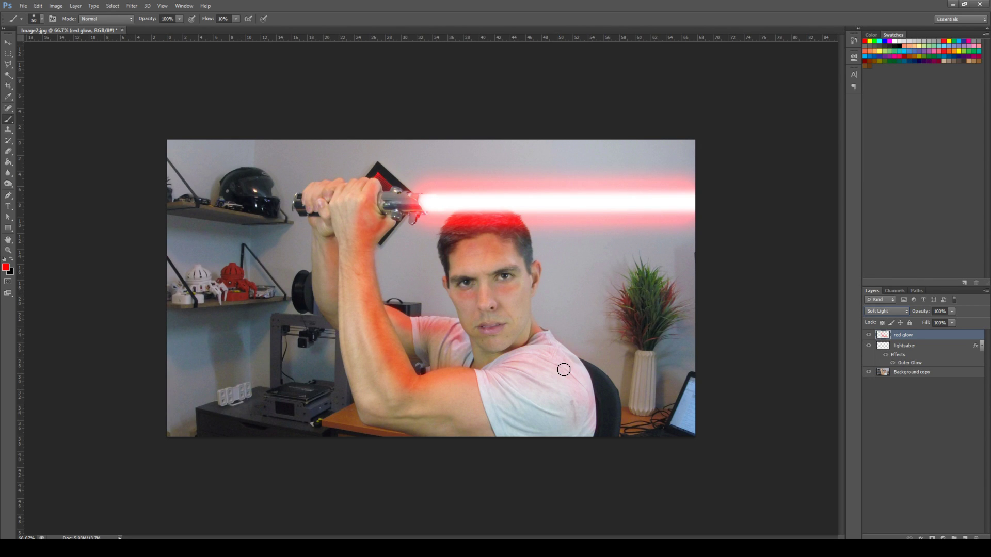
- Lower the "red glow" layer's opacity to 58% and compare the photo with the layer hidden and shown
mouse_move(564, 370)
mouse_down()
mouse_move(553, 341)
mouse_move(511, 361)
mouse_move(535, 383)
mouse_up()
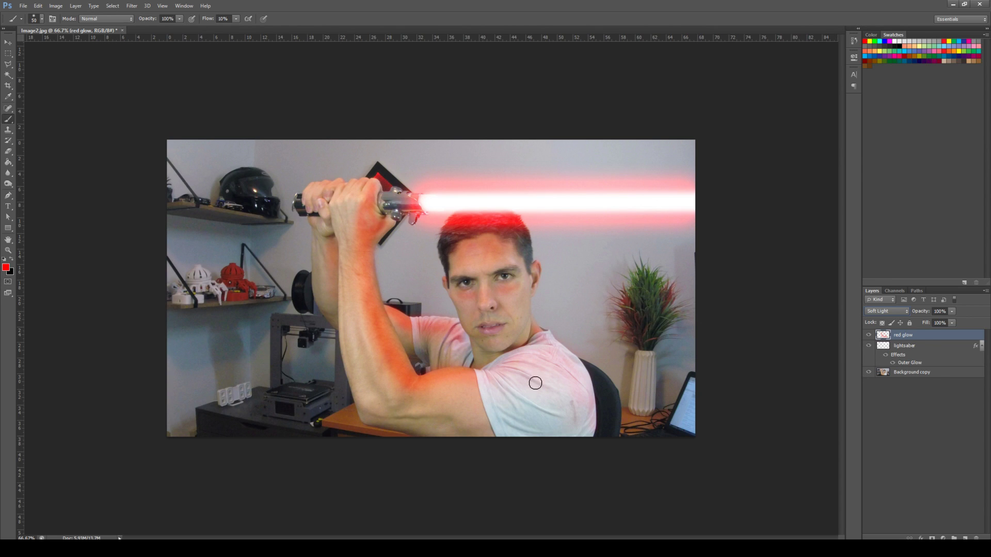
click(952, 312)
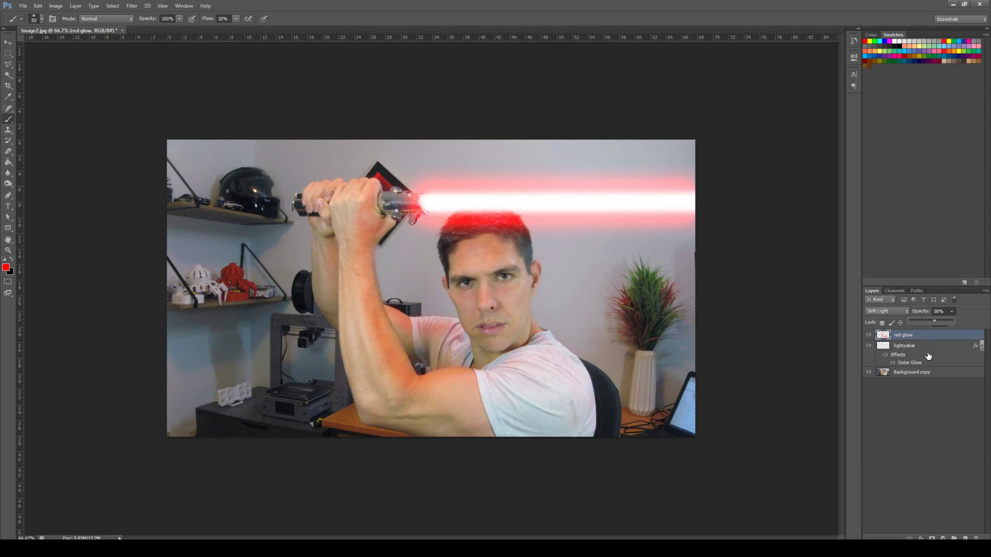
click(869, 336)
click(869, 336)
click(869, 336)
click(869, 336)
click(869, 336)
click(869, 336)
- Paint red across the forehead and the front hairline with an enlarged brush, then reduce the brush size and flow
key(bracketright)
key(bracketright)
key(bracketright)
key(bracketright)
key(bracketright)
mouse_move(460, 239)
mouse_down()
mouse_move(513, 234)
mouse_move(516, 248)
mouse_move(458, 268)
mouse_move(458, 259)
mouse_move(528, 271)
mouse_up()
key(bracketleft)
key(bracketleft)
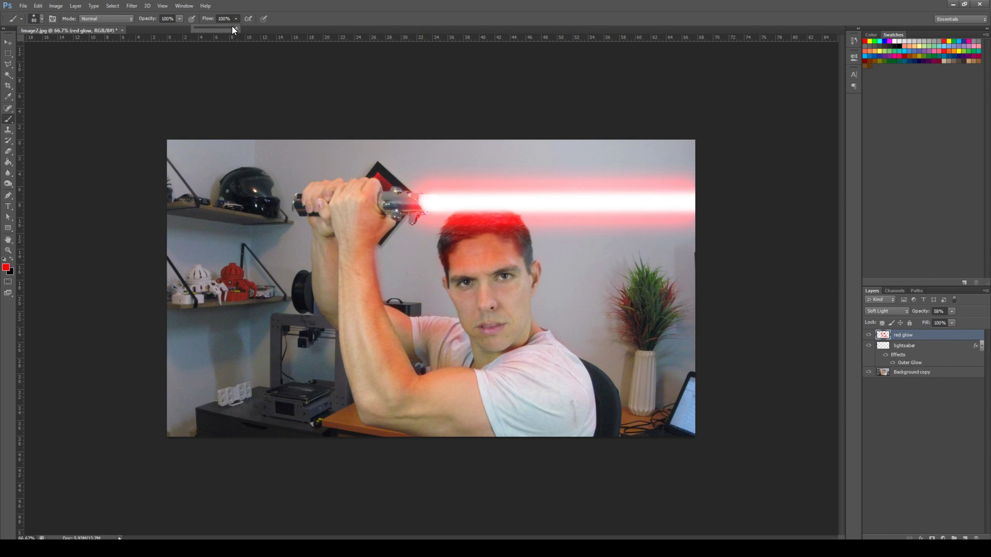
click(239, 9)
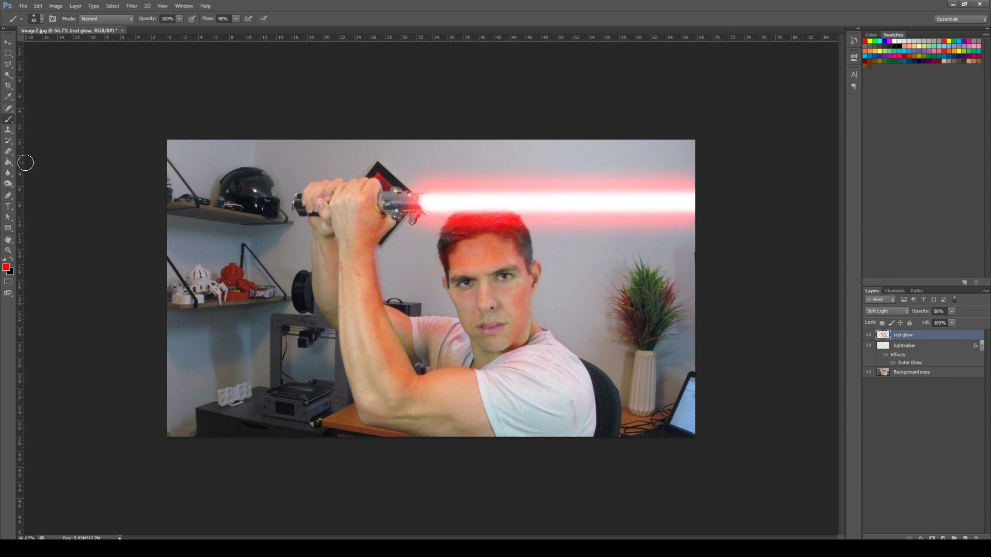
- Take a soft eraser with 0% hardness, reduce it to 175 px and erase excess red around the lower face
click(9, 152)
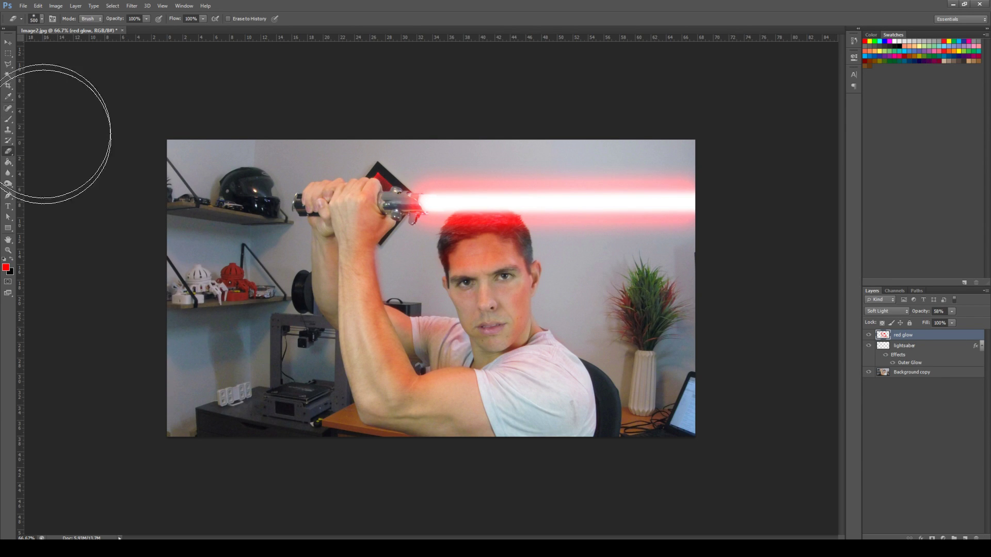
click(42, 18)
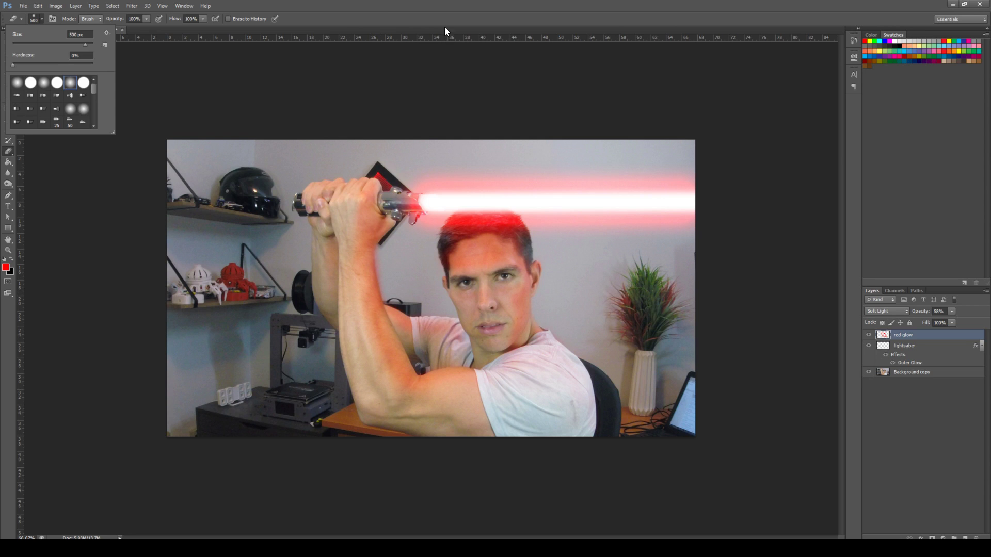
click(445, 11)
key(bracketleft)
key(bracketleft)
key(bracketleft)
key(bracketleft)
key(bracketleft)
key(bracketleft)
key(bracketleft)
key(bracketleft)
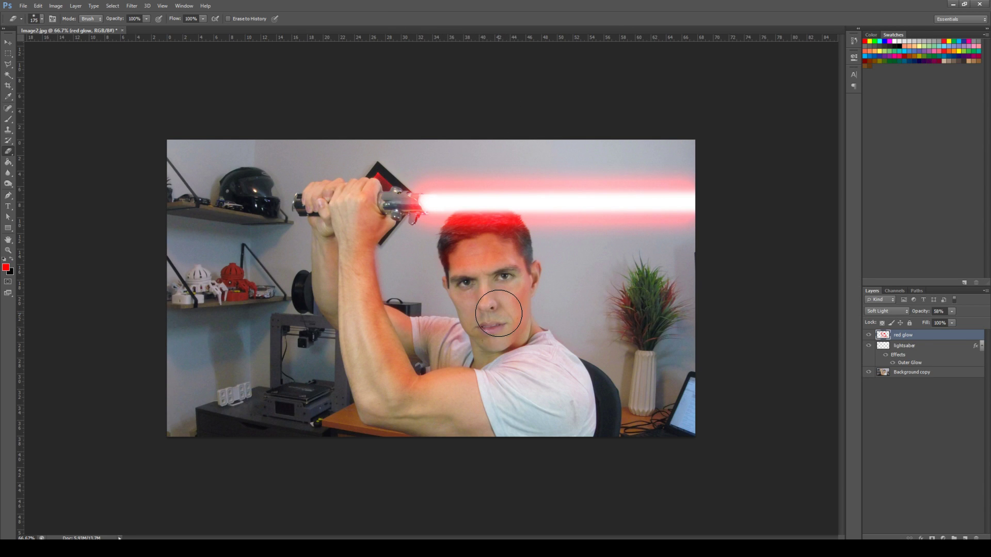
mouse_move(511, 316)
mouse_down()
mouse_move(504, 343)
mouse_move(529, 326)
mouse_move(500, 364)
mouse_move(511, 325)
mouse_up()
- Enlarge the eraser to 200 px and lower its flow to 29%
key(bracketright)
key(bracketright)
key(bracketright)
key(bracketright)
key(bracketright)
key(bracketright)
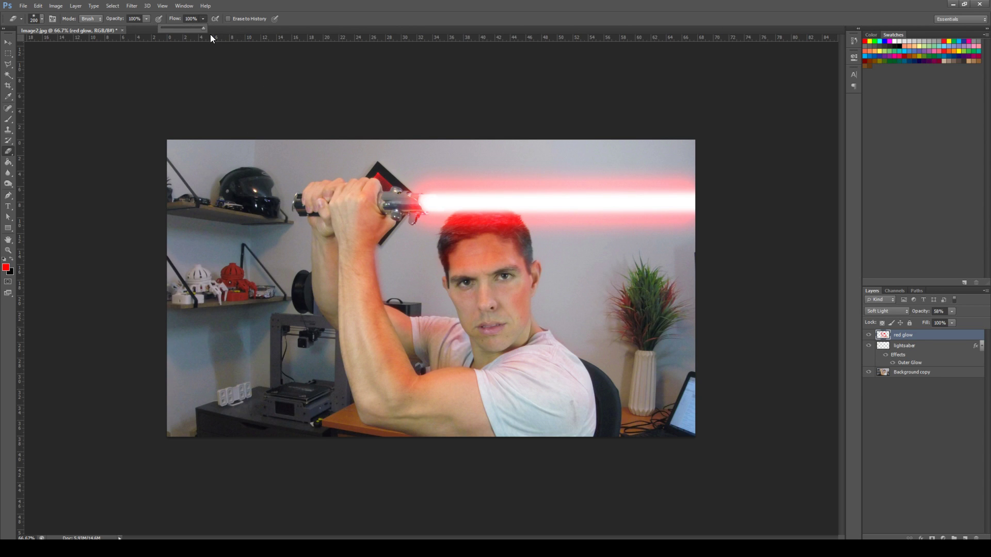
drag(188, 30, 179, 29)
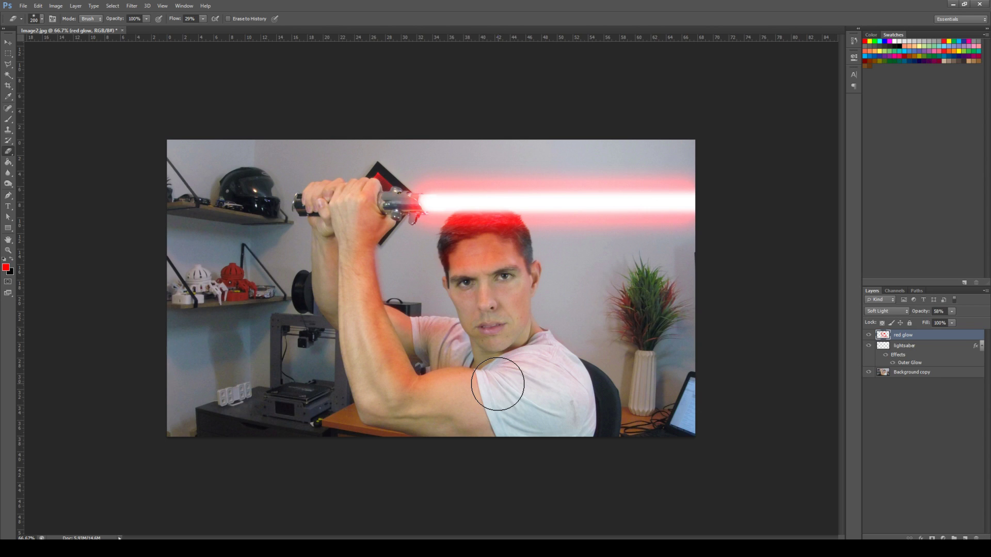
- Check the retouched red light by hiding and showing the "red glow" layer
click(873, 339)
click(872, 338)
click(873, 338)
click(873, 338)
- Select the whole canvas, make black the foreground colour and add a new layer directly above "Background copy"
key(v)
key(x)
key(ctrl+a)
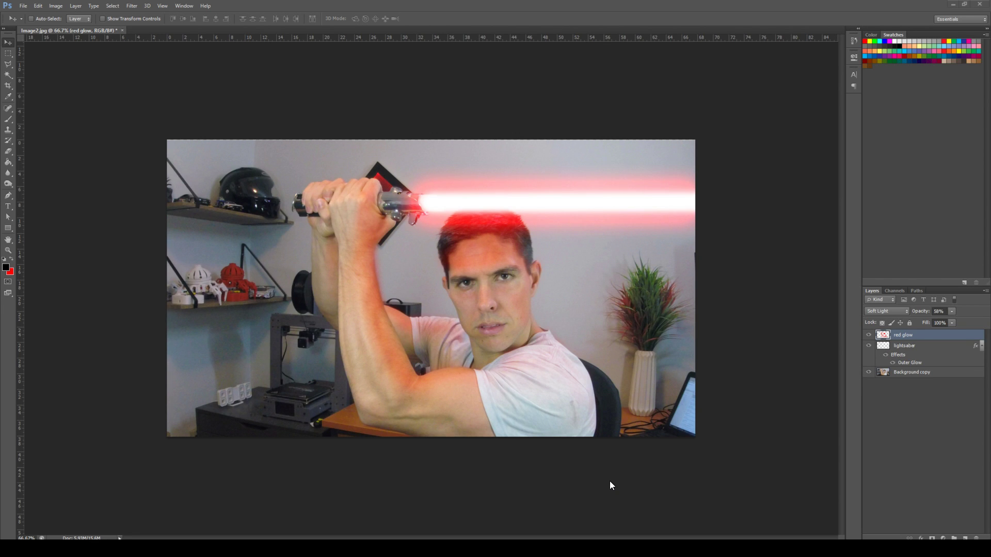
click(922, 372)
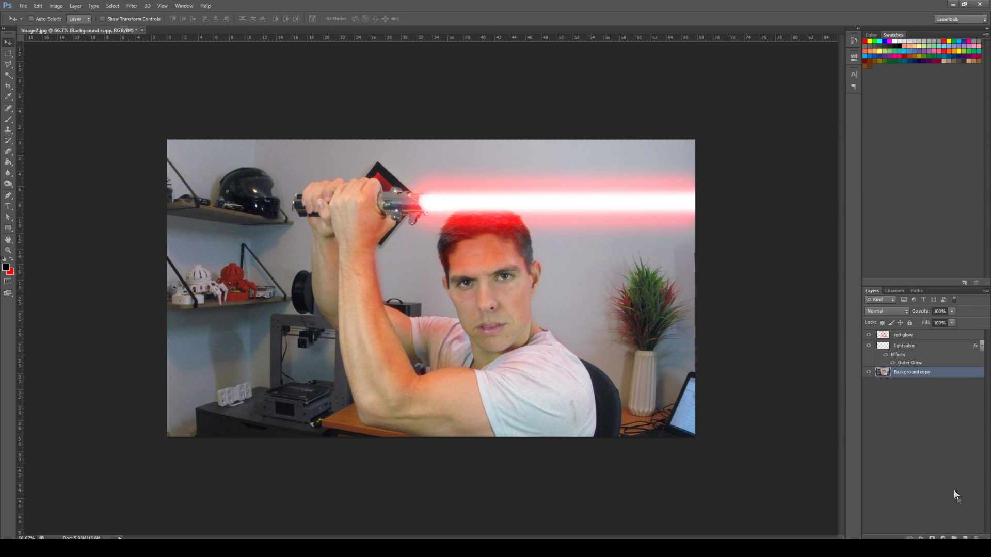
click(965, 538)
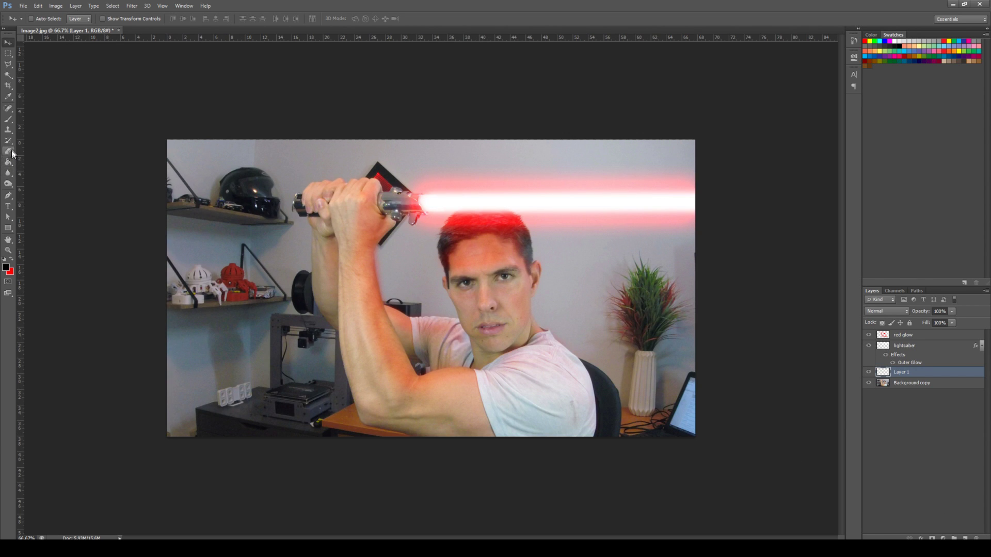
- Paint a black vignette around the photo's edges on the new layer with a very large brush at 50% flow
click(8, 119)
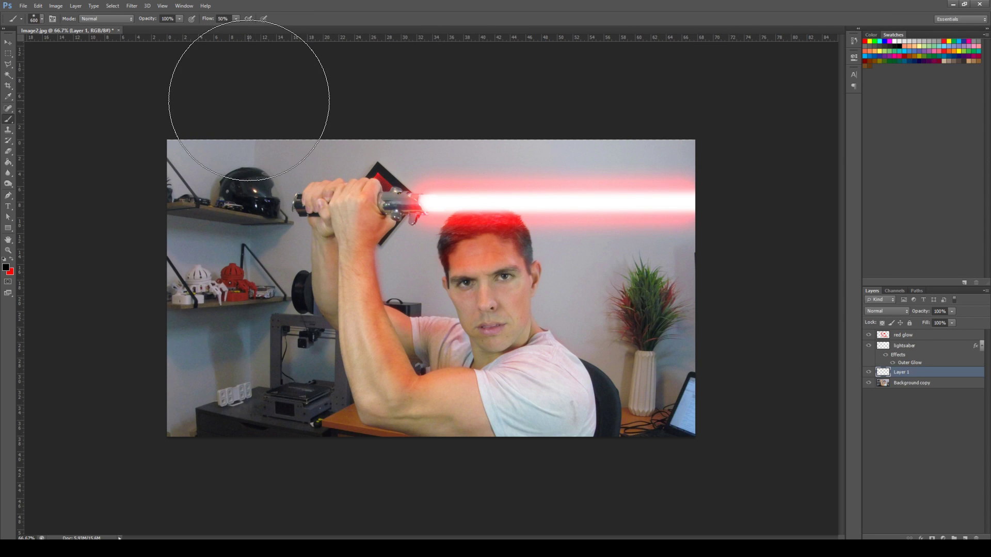
scroll(249, 103, down, 2)
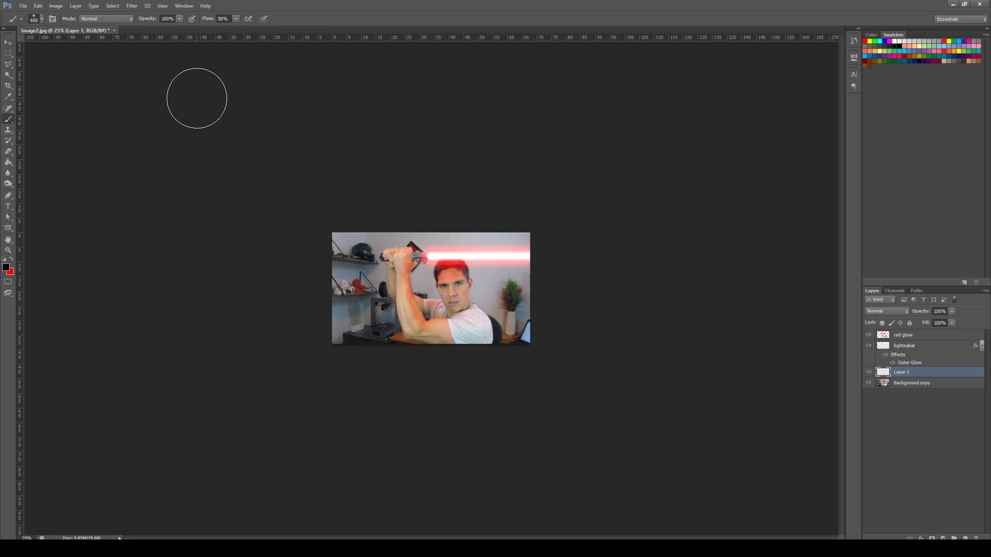
click(42, 18)
click(264, 8)
key(bracketright)
key(bracketright)
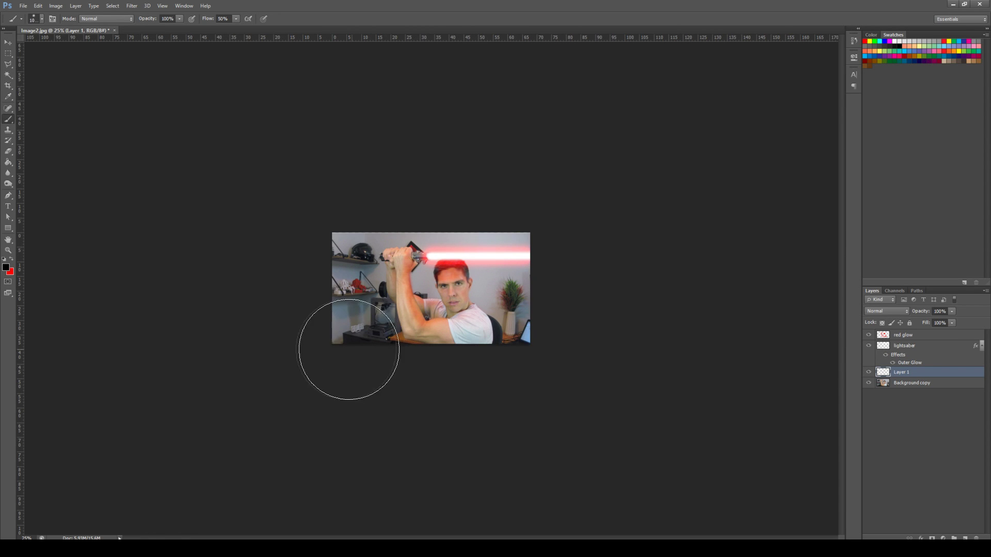
key(bracketright)
key(bracketright)
key(bracketright)
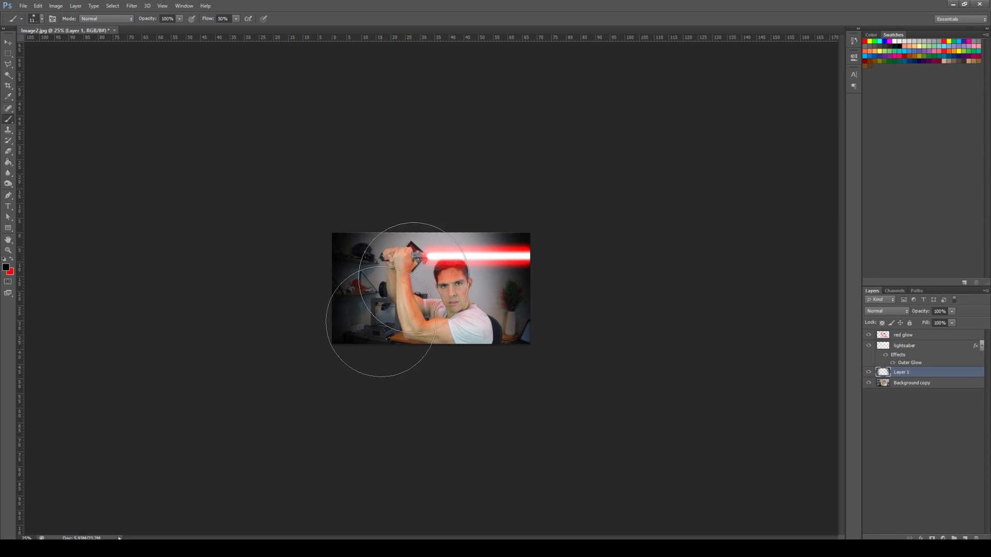
- Darken the photo's lower right corner around the laptop with the brush reduced to 700 and 500 px
key(bracketleft)
key(bracketleft)
key(bracketleft)
key(bracketleft)
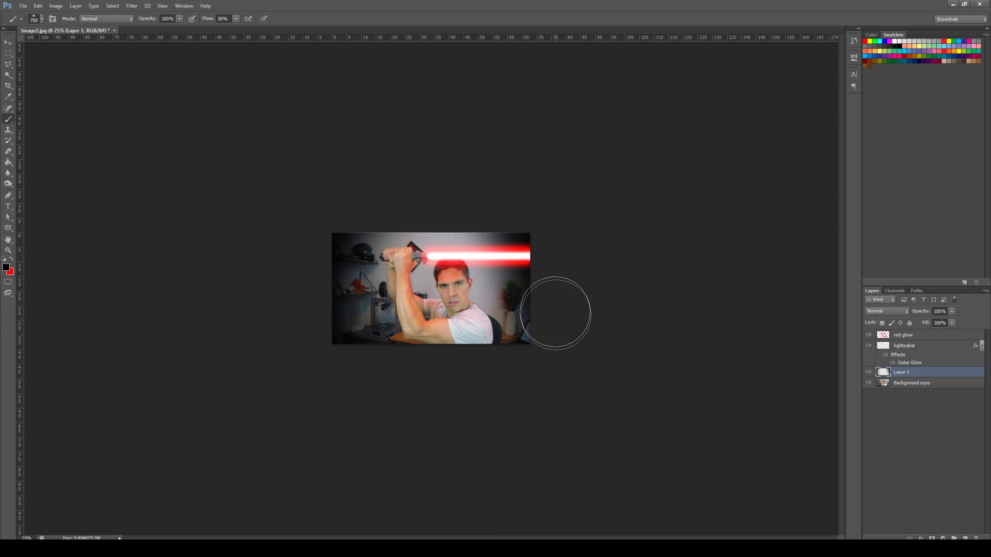
key(bracketleft)
key(bracketleft)
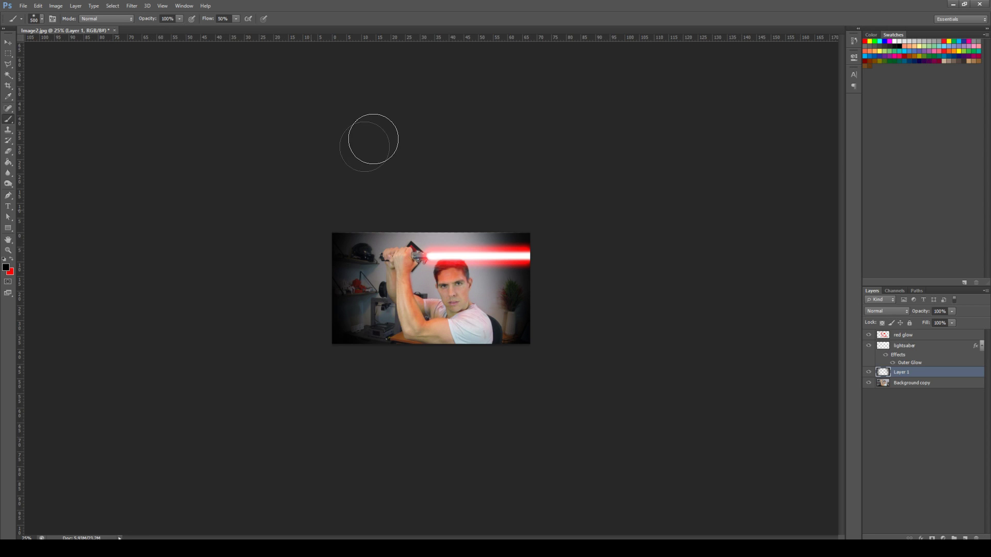
- Darken the shelves along the photo's left side with an enlarged brush and compare the vignette layer hidden and shown
key(bracketright)
key(bracketright)
key(bracketright)
key(bracketright)
key(bracketright)
key(bracketright)
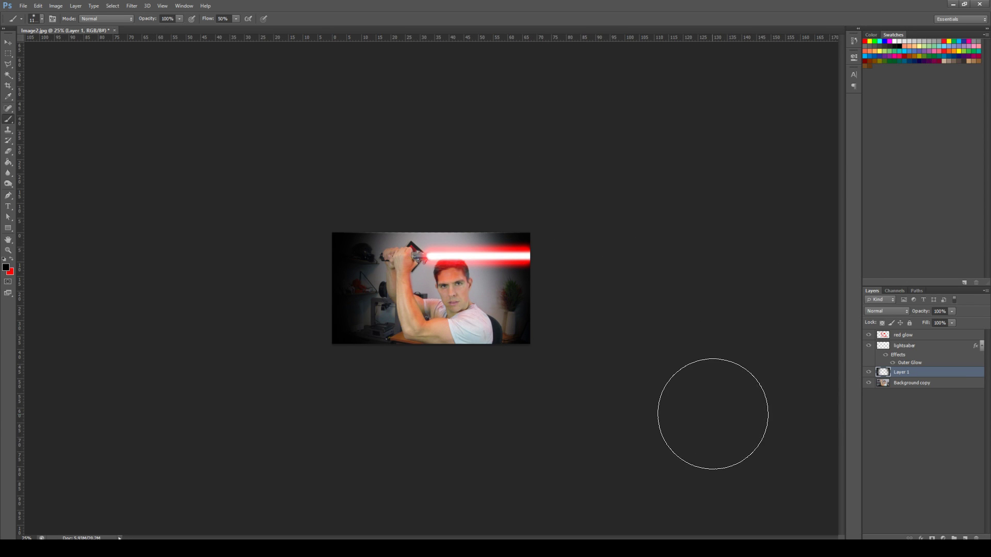
click(869, 372)
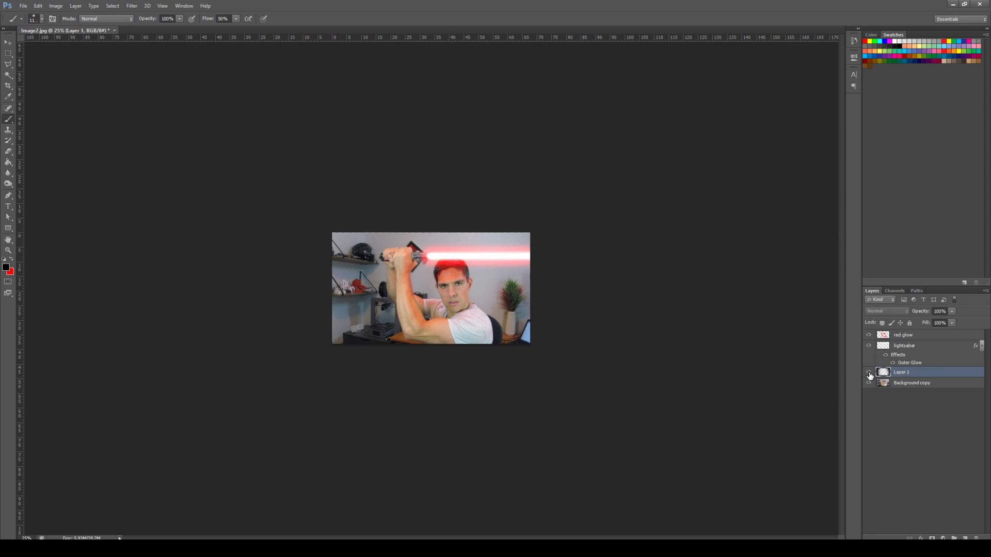
click(869, 373)
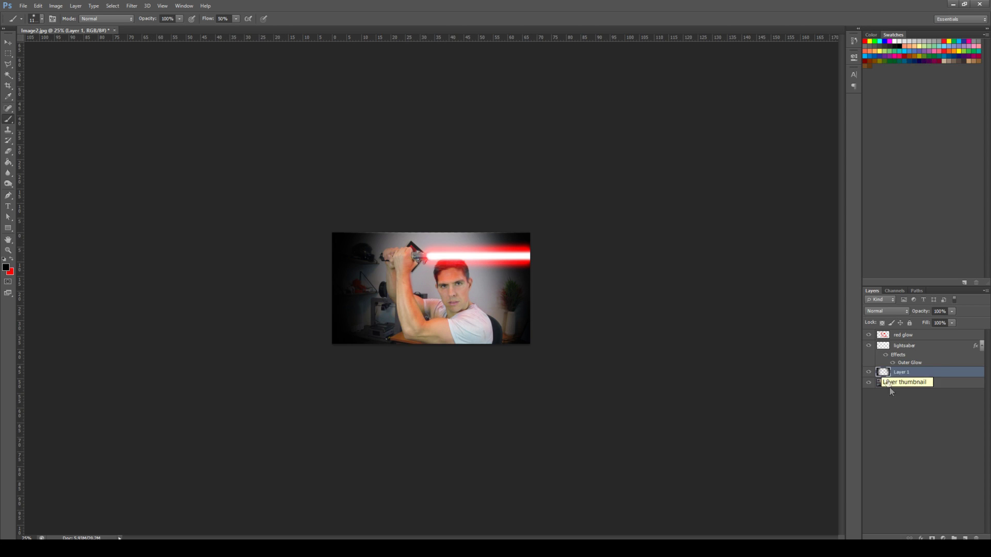
- Add a red Outer Glow effect at 37% opacity to the vignette layer
click(923, 537)
click(933, 521)
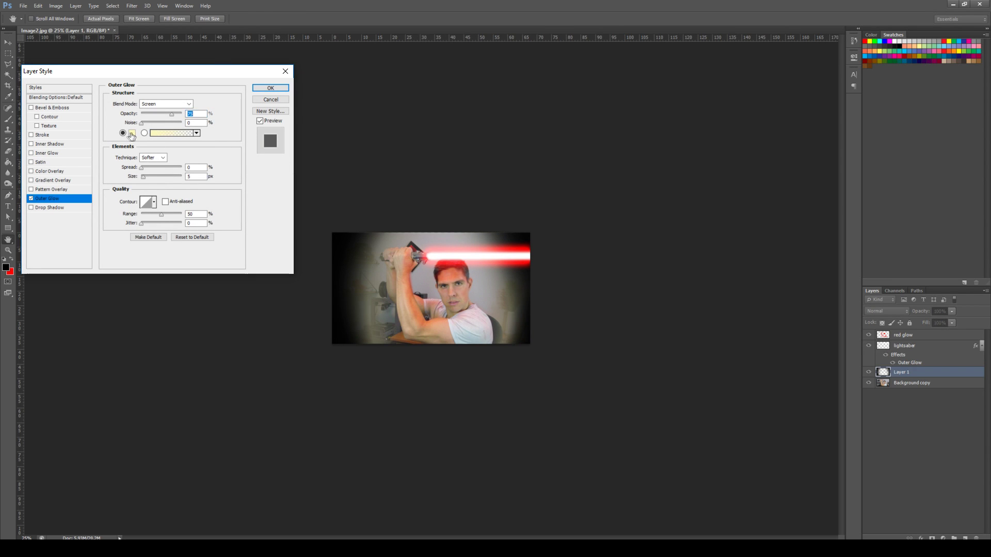
click(131, 135)
click(480, 365)
click(470, 364)
click(548, 360)
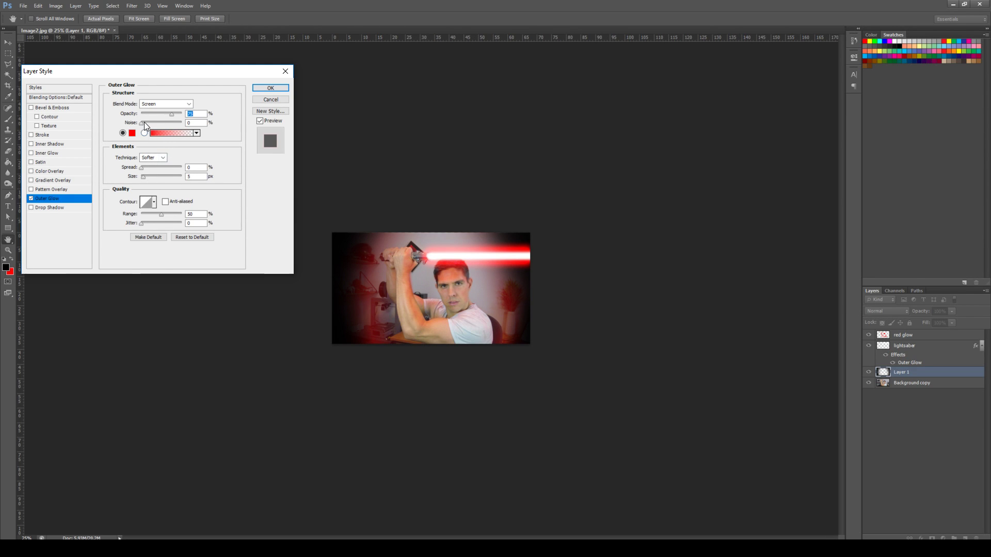
drag(169, 115, 166, 115)
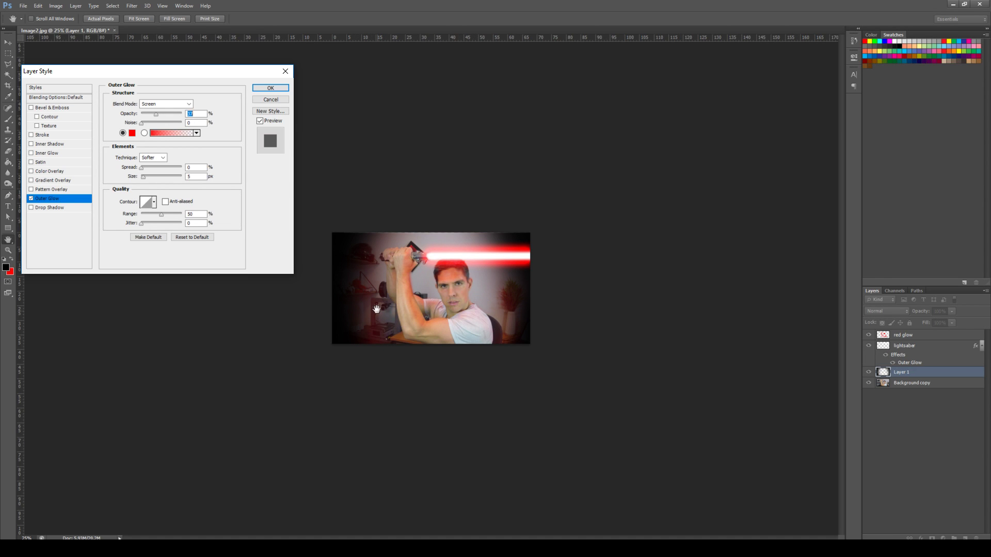
click(270, 88)
key(b)
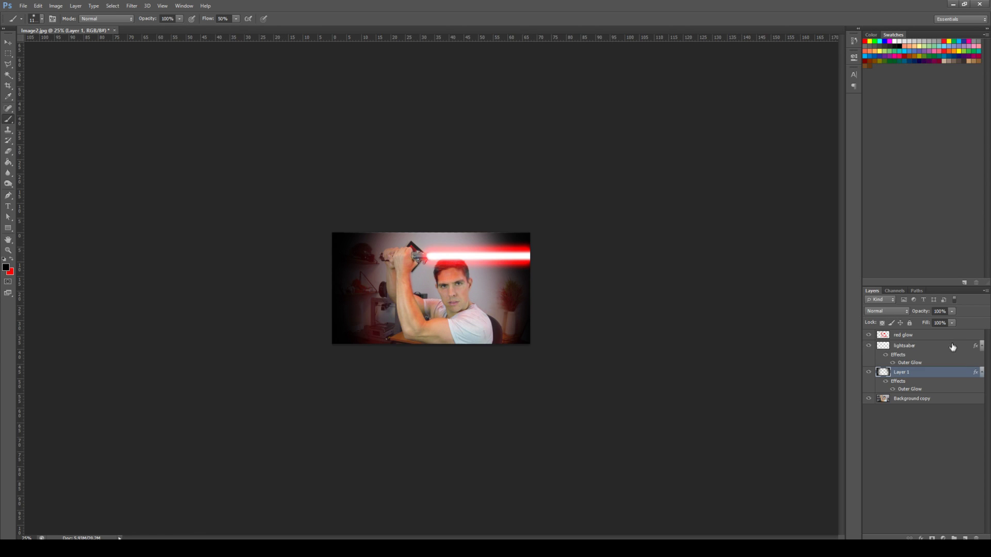
- Lower the vignette layer's opacity to 87% and raise the opacity of its Outer Glow slightly
click(951, 313)
drag(940, 320, 947, 320)
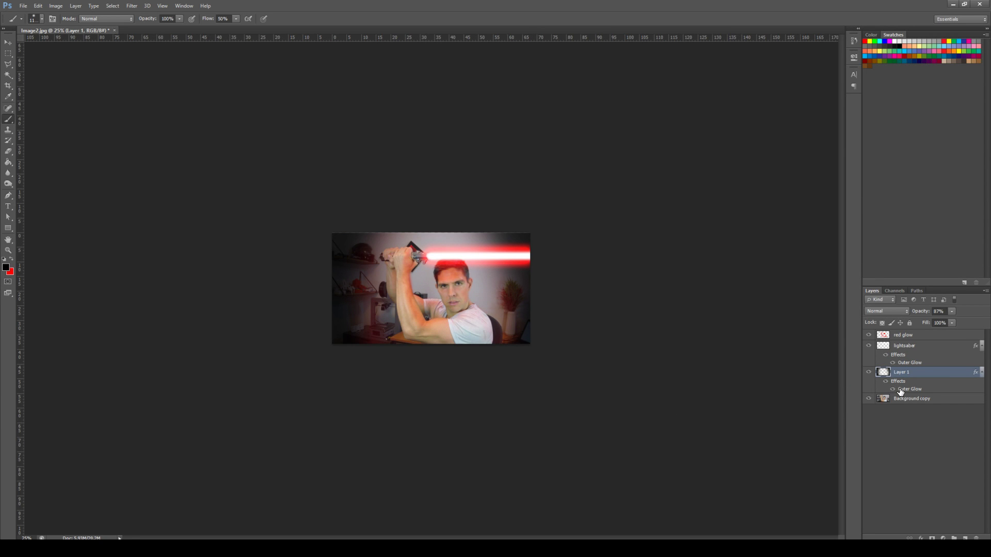
double_click(900, 392)
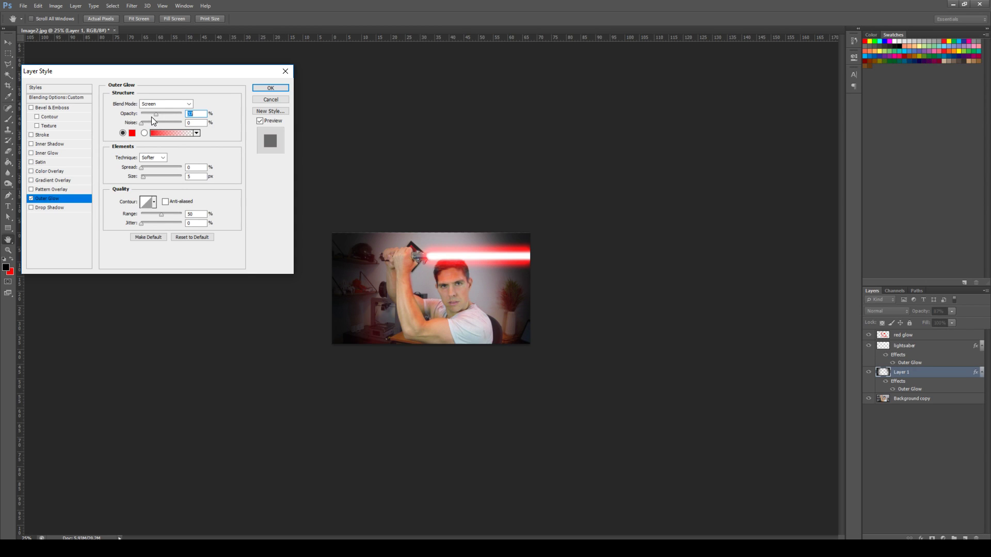
drag(164, 116, 164, 115)
click(271, 88)
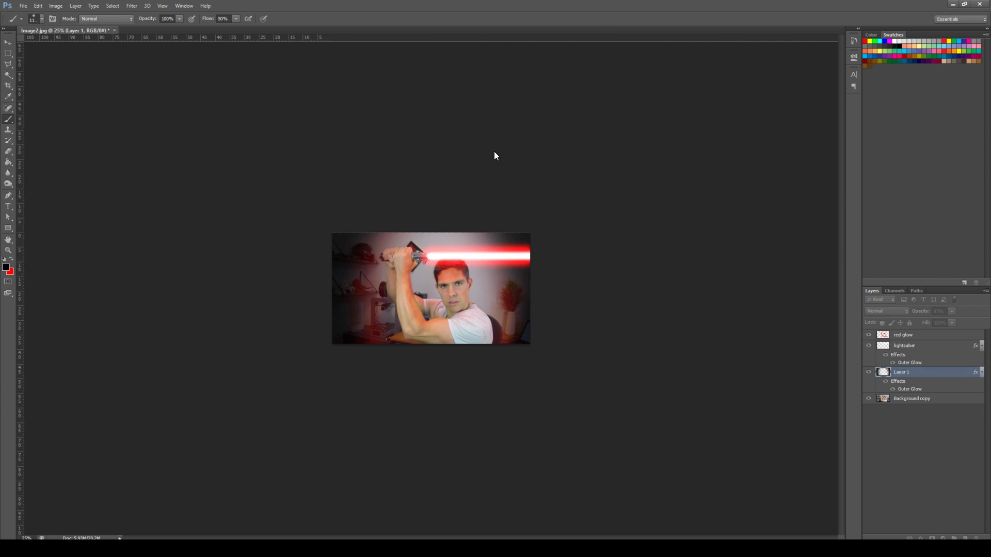
- View the photo at 100% and compare it without the added layers, with the lightsaber, and with the lightsaber's effects off
key(ctrl+0)
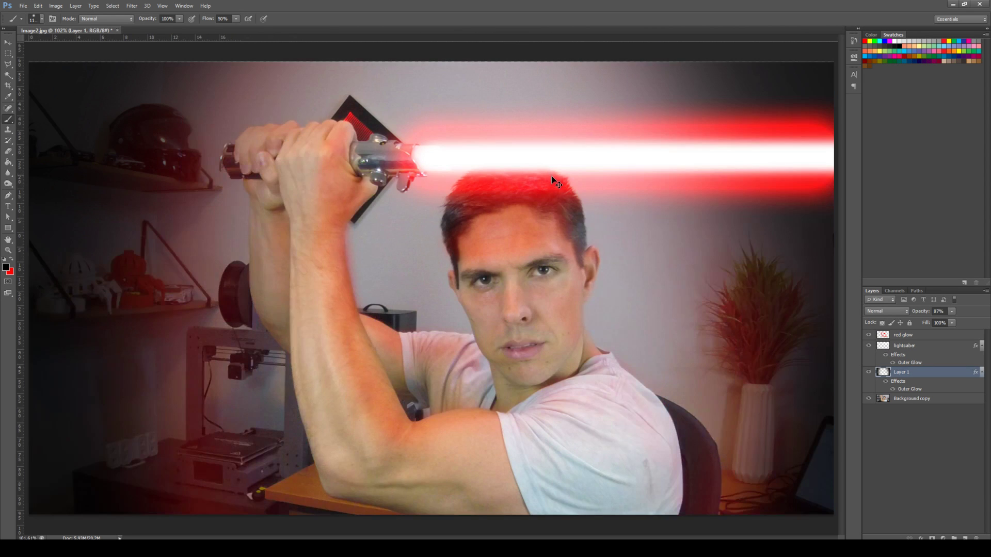
key(ctrl+1)
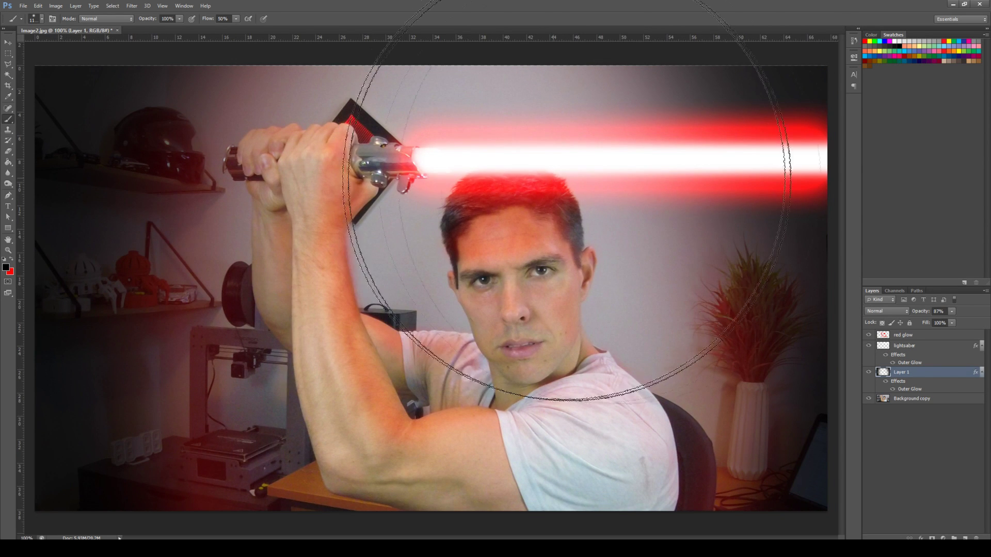
click(8, 43)
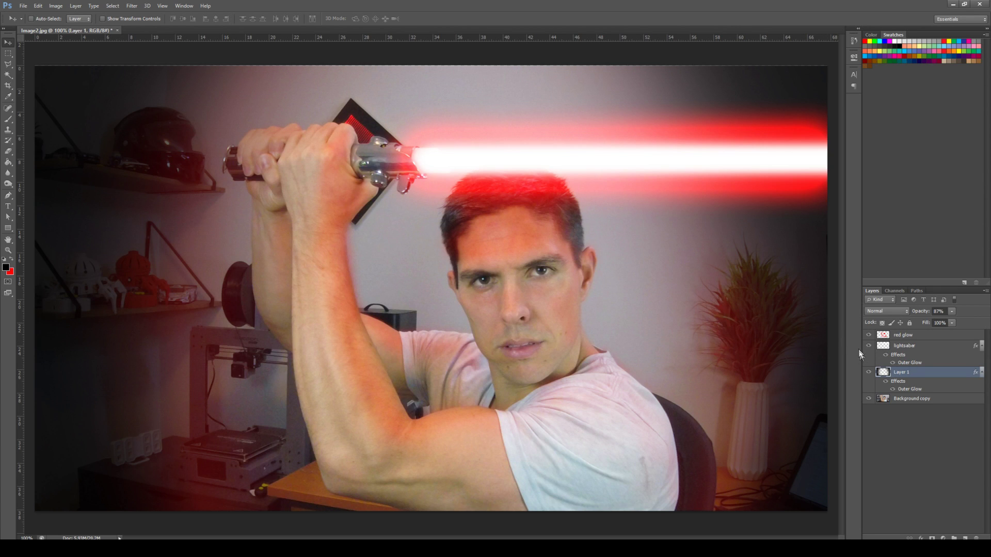
click(869, 372)
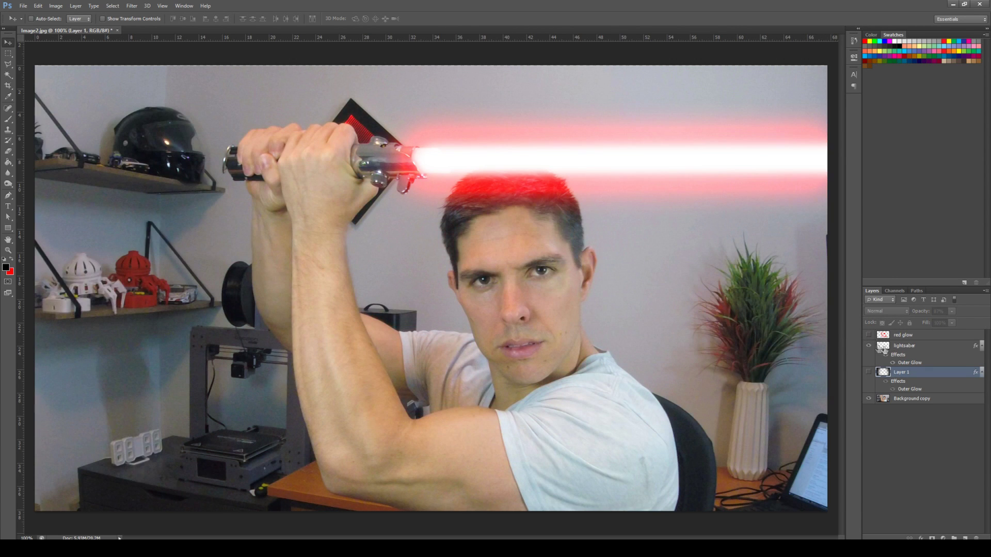
click(869, 346)
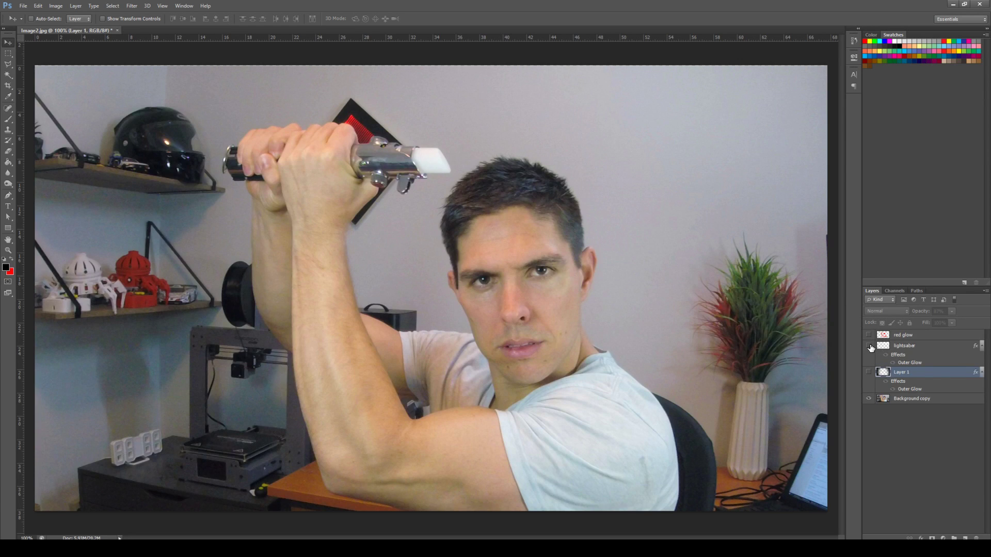
click(870, 346)
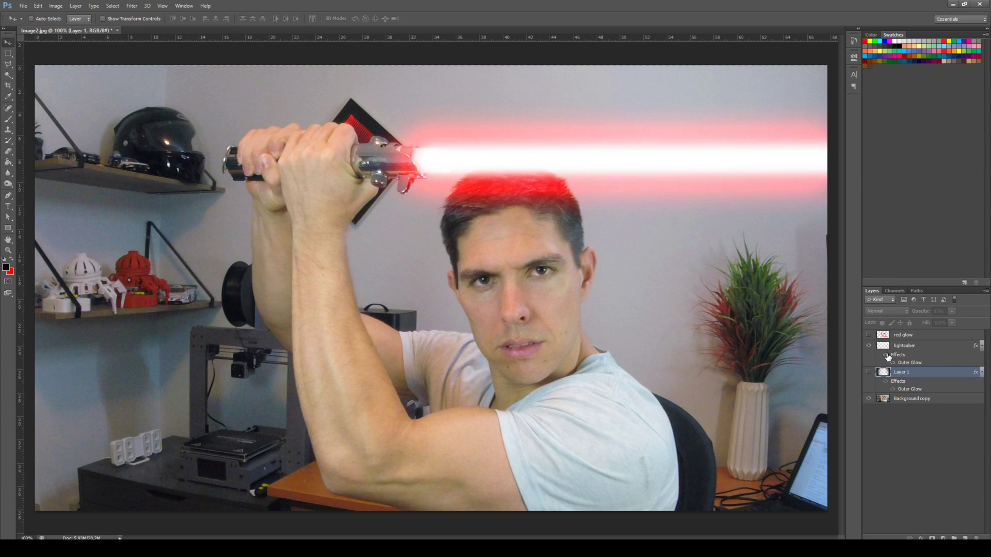
click(887, 356)
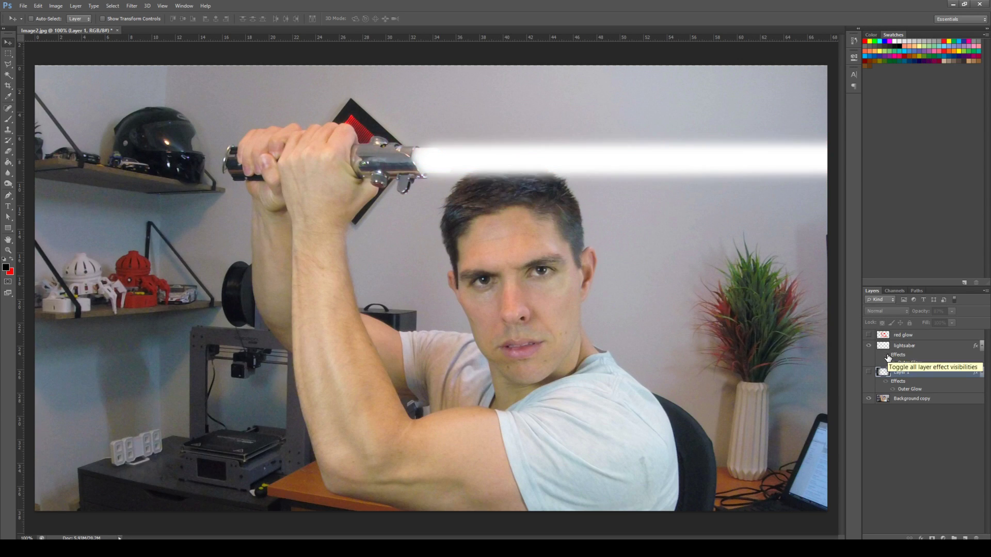
click(887, 356)
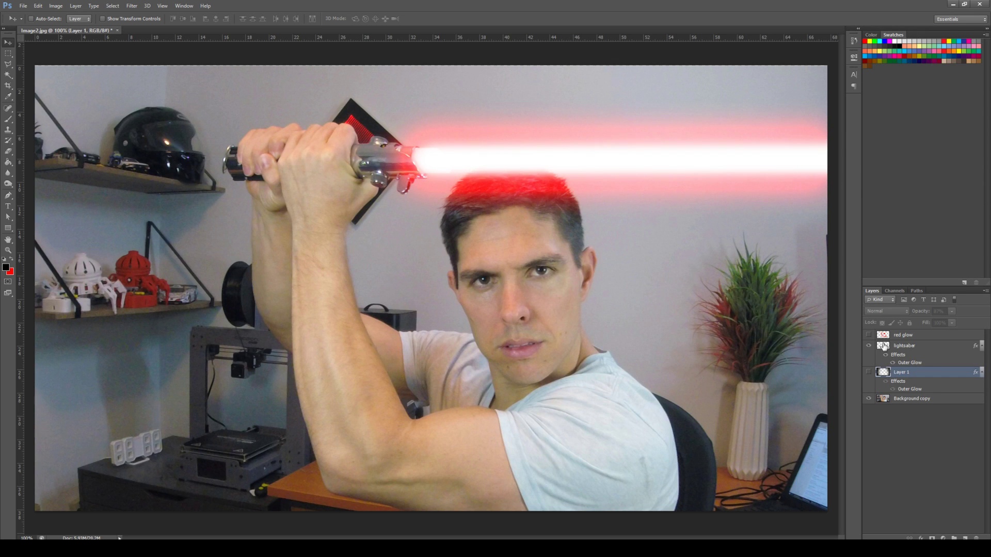
- Show the "red glow" and vignette layers again and compare the vignette with its effects off and on
click(898, 336)
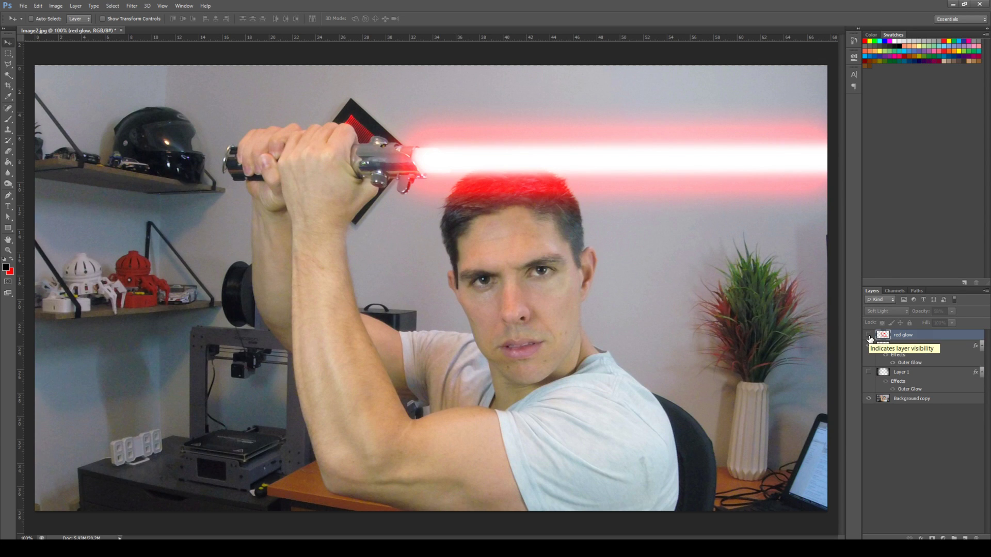
click(870, 336)
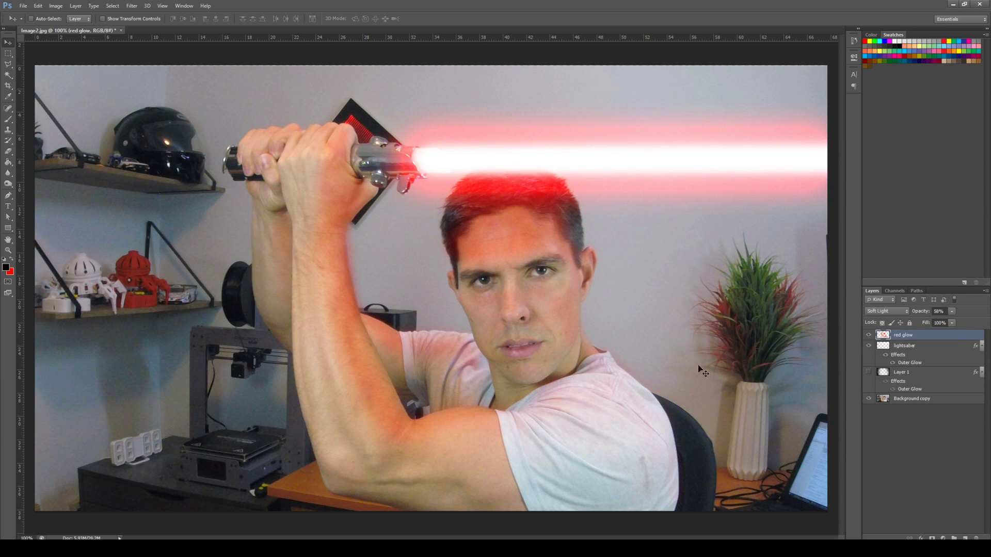
click(869, 373)
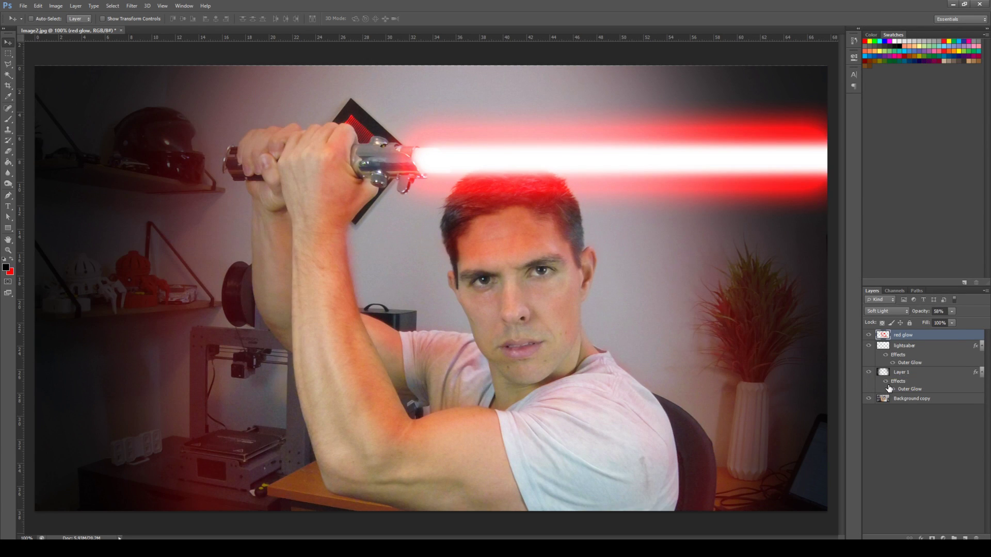
click(887, 383)
click(886, 383)
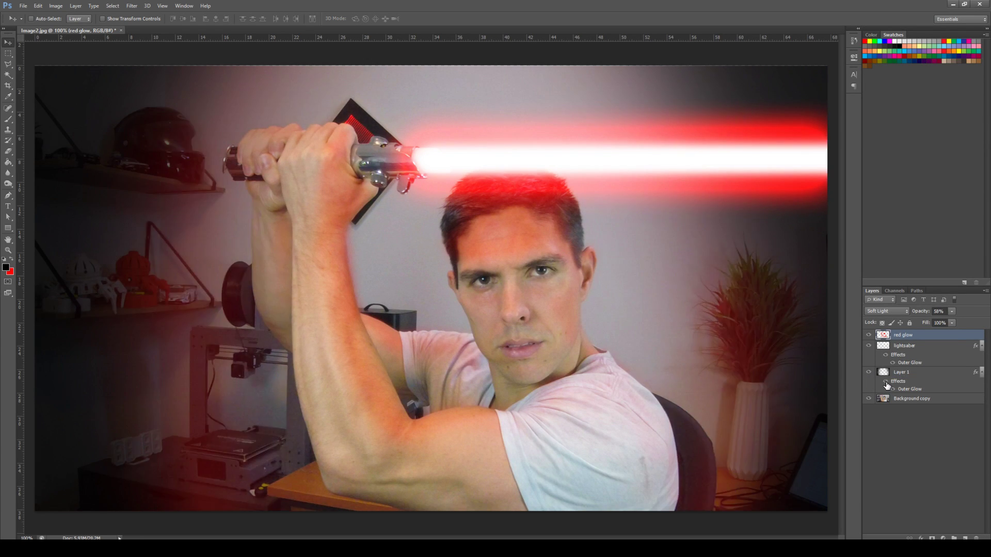